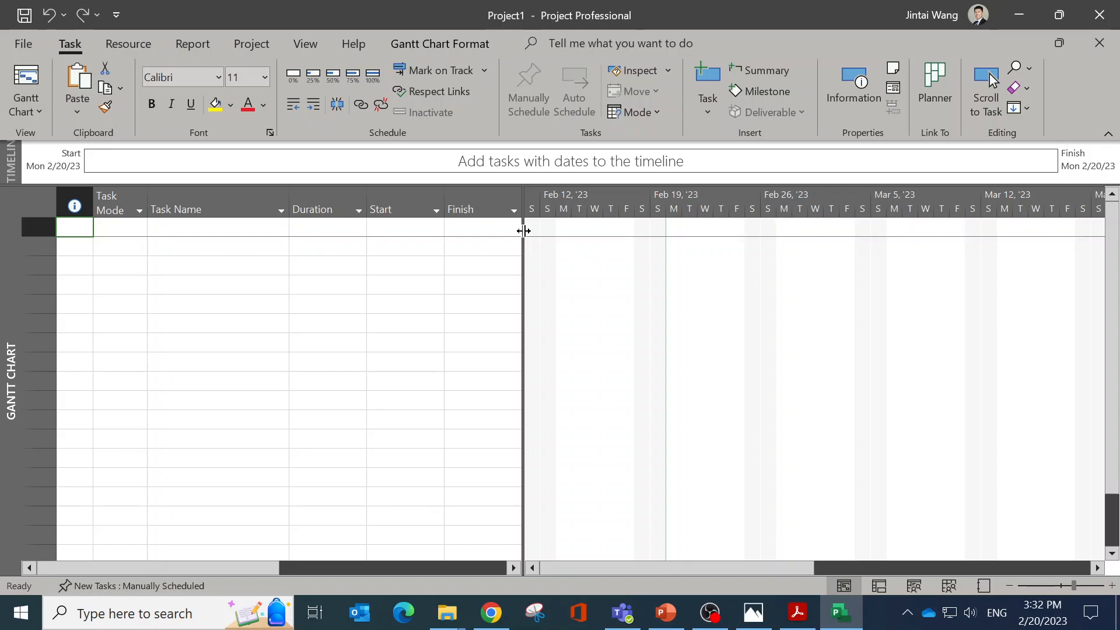
- Move the project window aside to uncover the example diagram, and enter Start as the first task name
left_click_drag(318, 8, 724, 39)
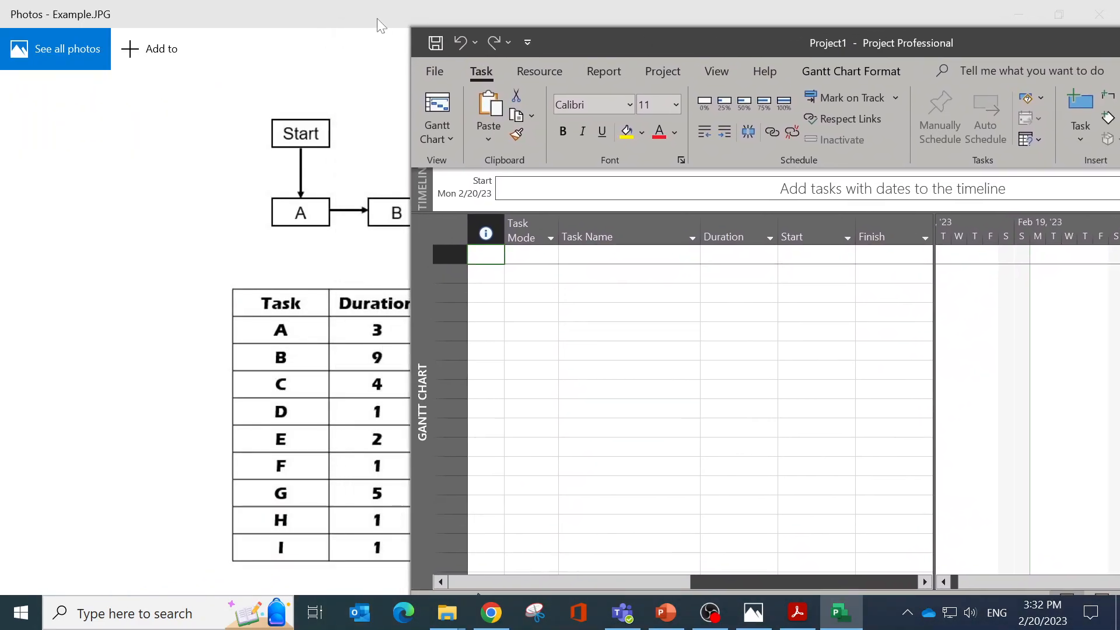
left_click(601, 261)
type("S")
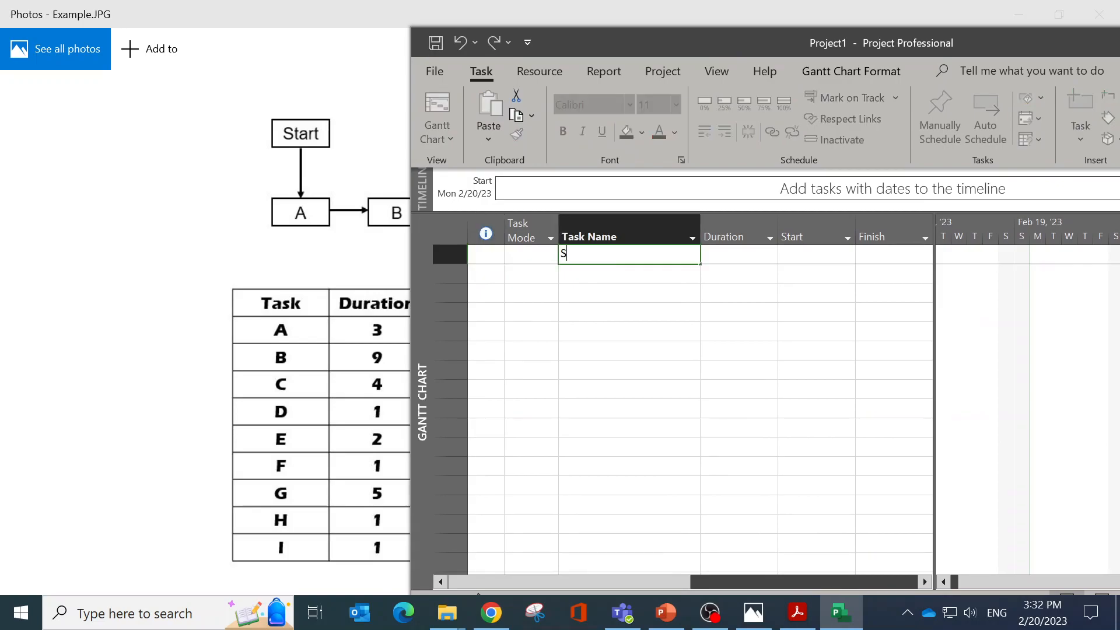
type("tart")
- Set the Start task's mode to Auto Scheduled
left_click(525, 253)
left_click(550, 254)
left_click(537, 285)
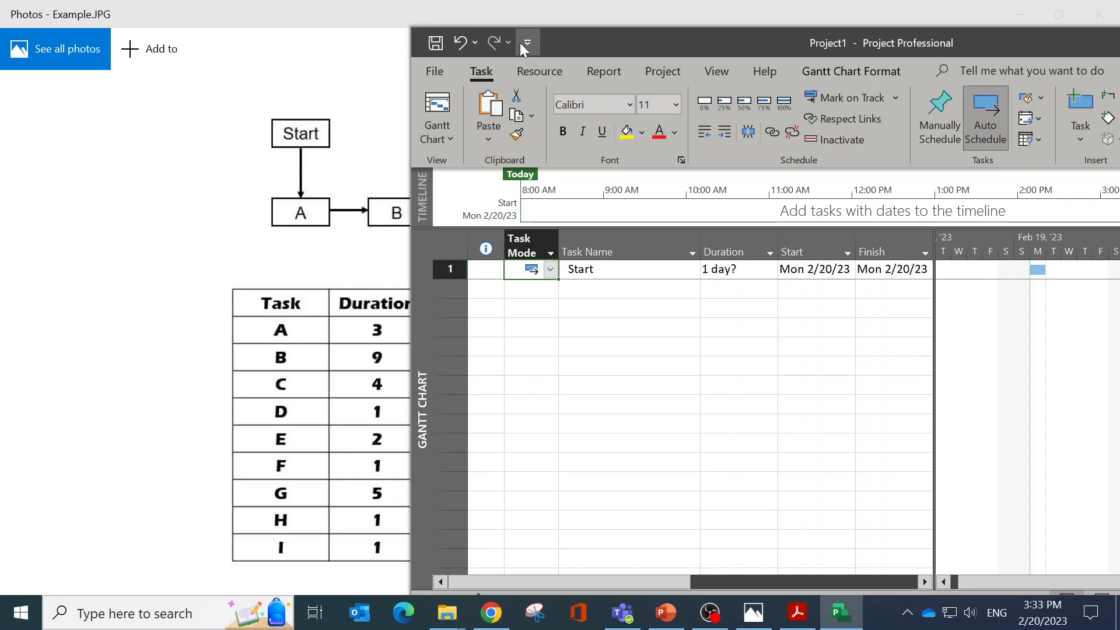
- Enter tasks A, B, C, D and E in consecutive rows below Start
left_click(593, 289)
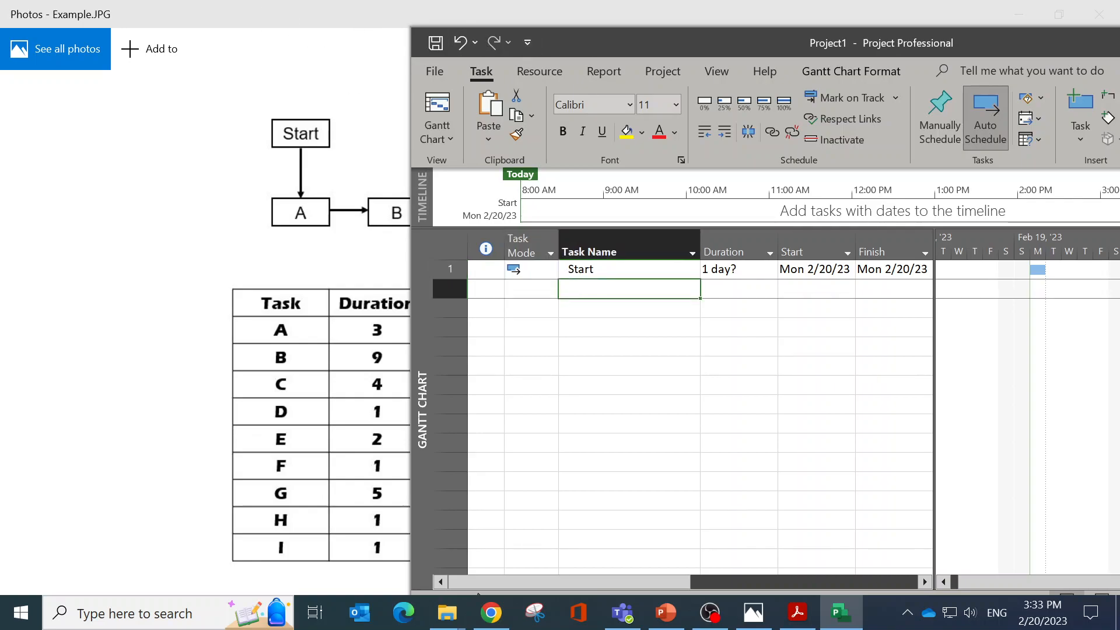
type("A")
key("Return")
type("B")
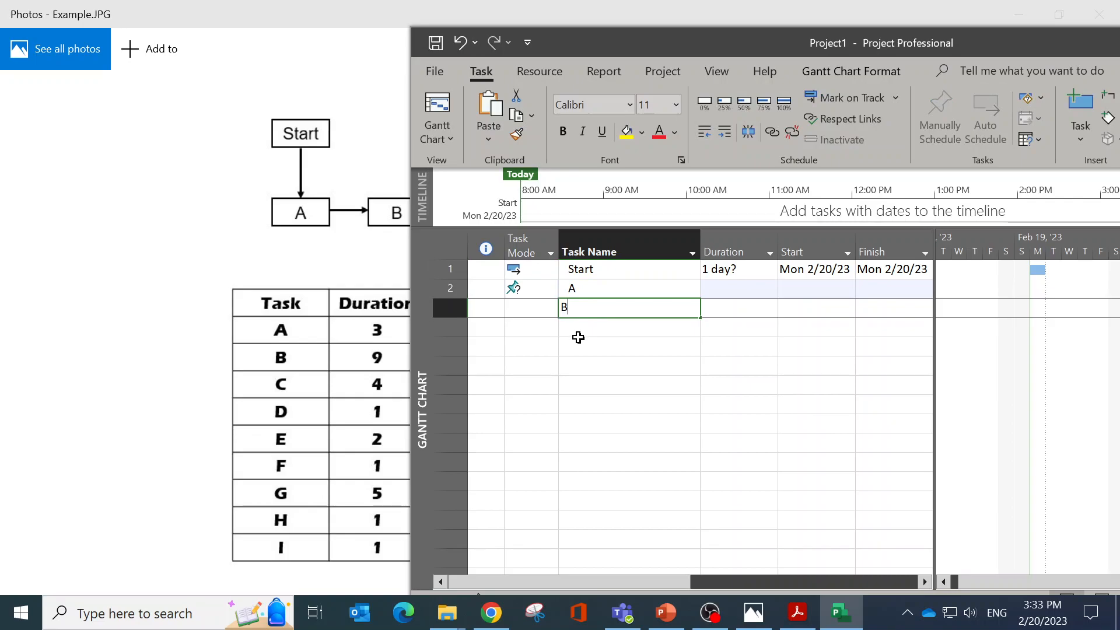
key("Return")
type("C")
key("Return")
type("D")
key("Return")
type("E")
key("Return")
- Continue the task list with F, G, H, I and Finish in the rows below E
type("F")
key("Return")
type("G")
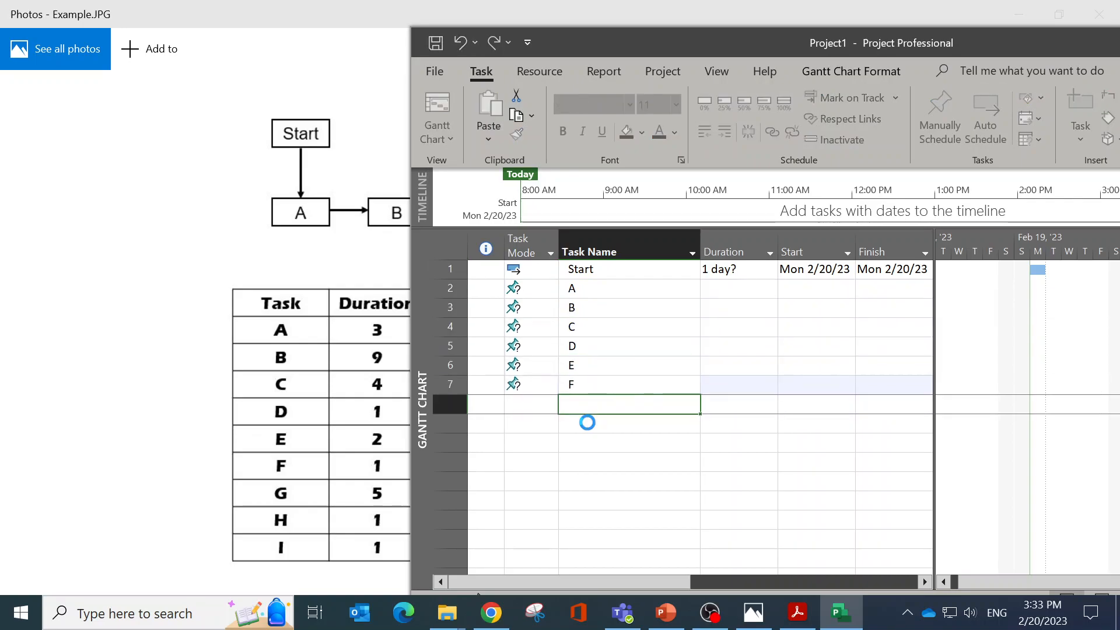
key("Return")
type("H")
key("Return")
type("I")
key("Return")
type("f")
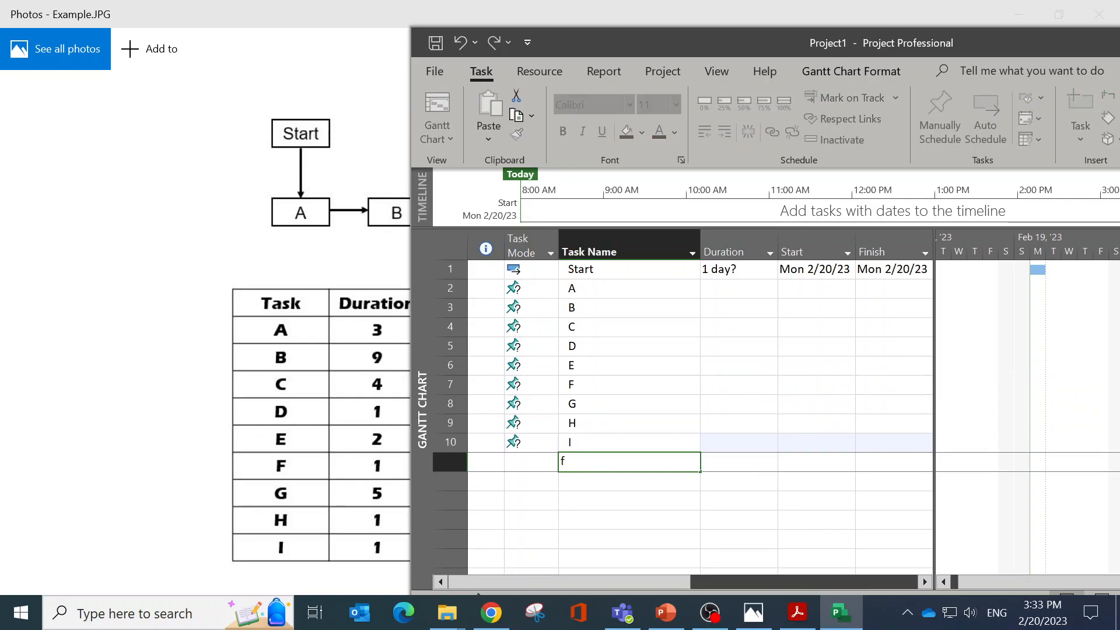
type("inish")
key("Return")
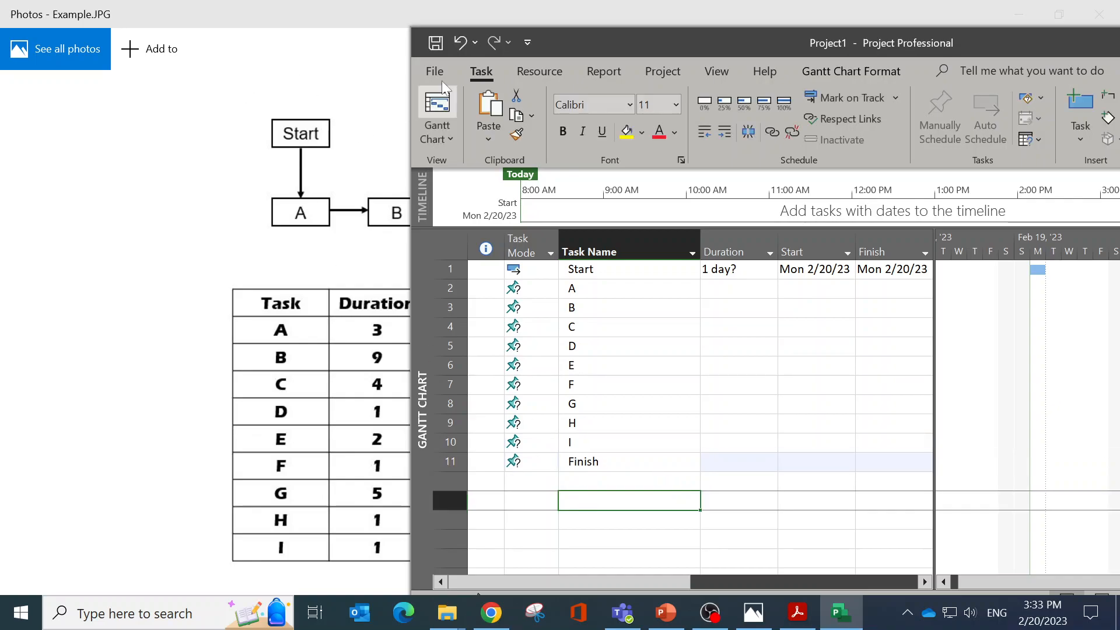
- Shift the project window to uncover the example's Duration column, and set the Start task's duration to 0 days
left_click_drag(583, 43, 612, 40)
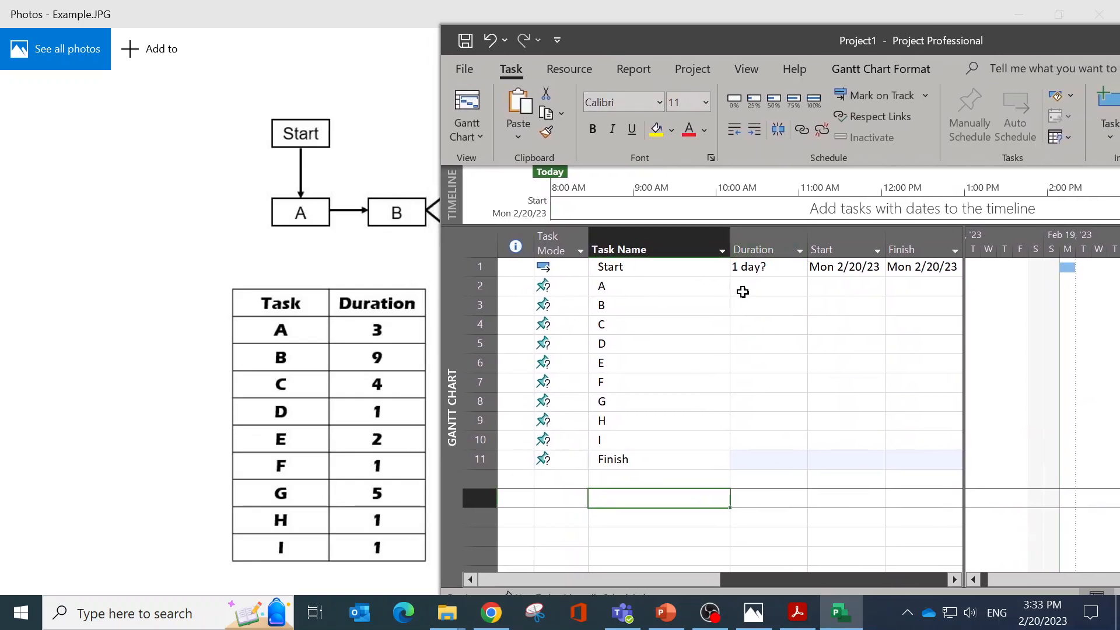
left_click(761, 271)
type("0")
key("Return")
key("Return")
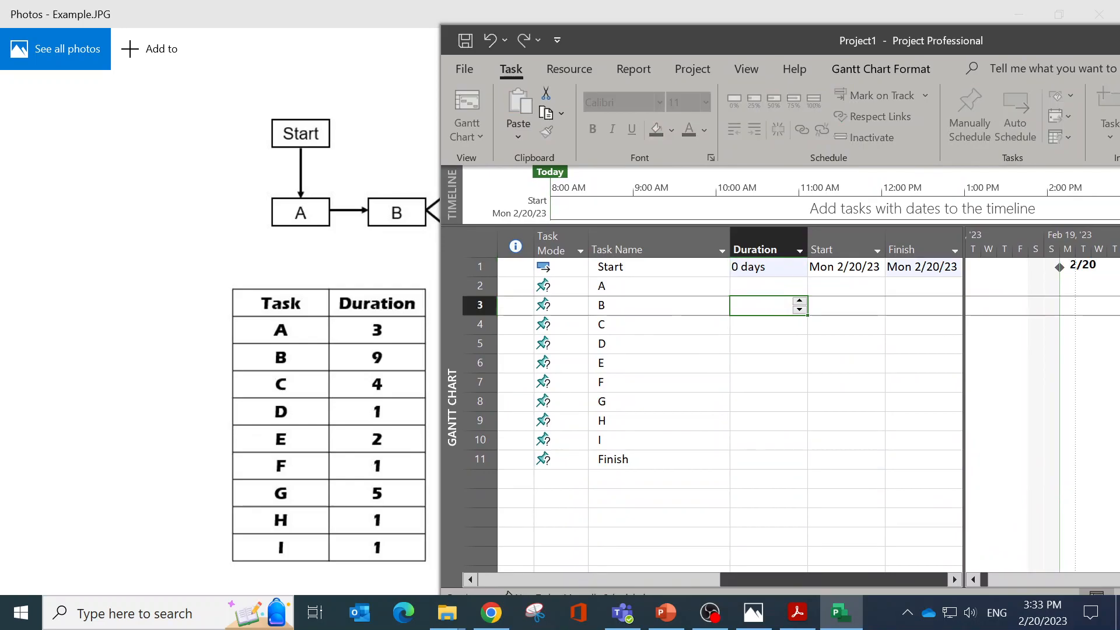
- Set the durations of tasks A, B and C to 3, 9 and 4 days
left_click(758, 286)
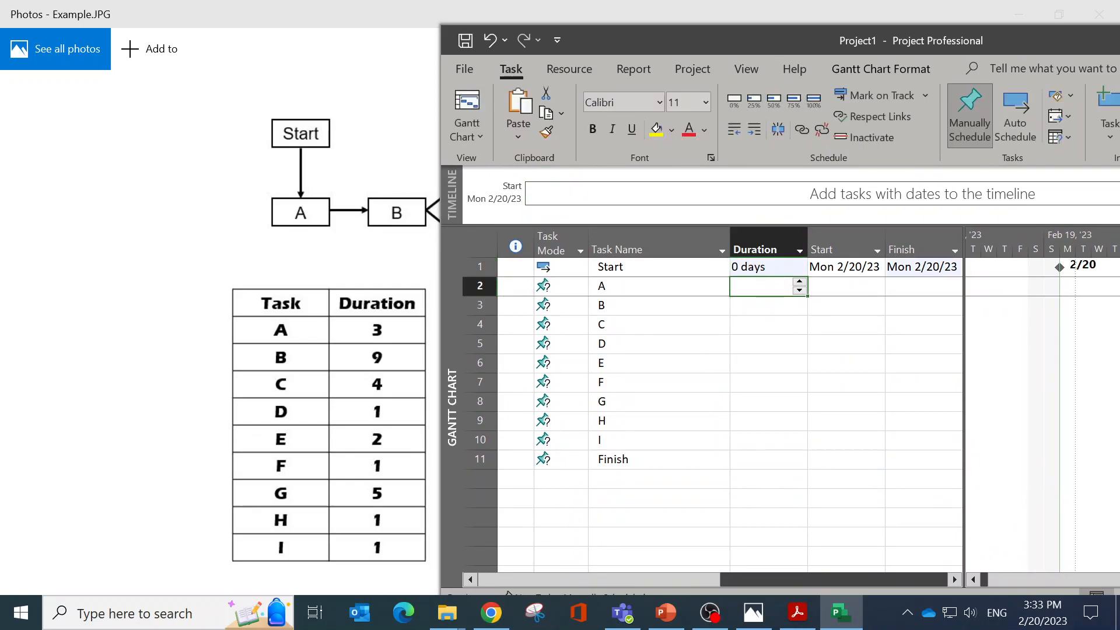
type("3")
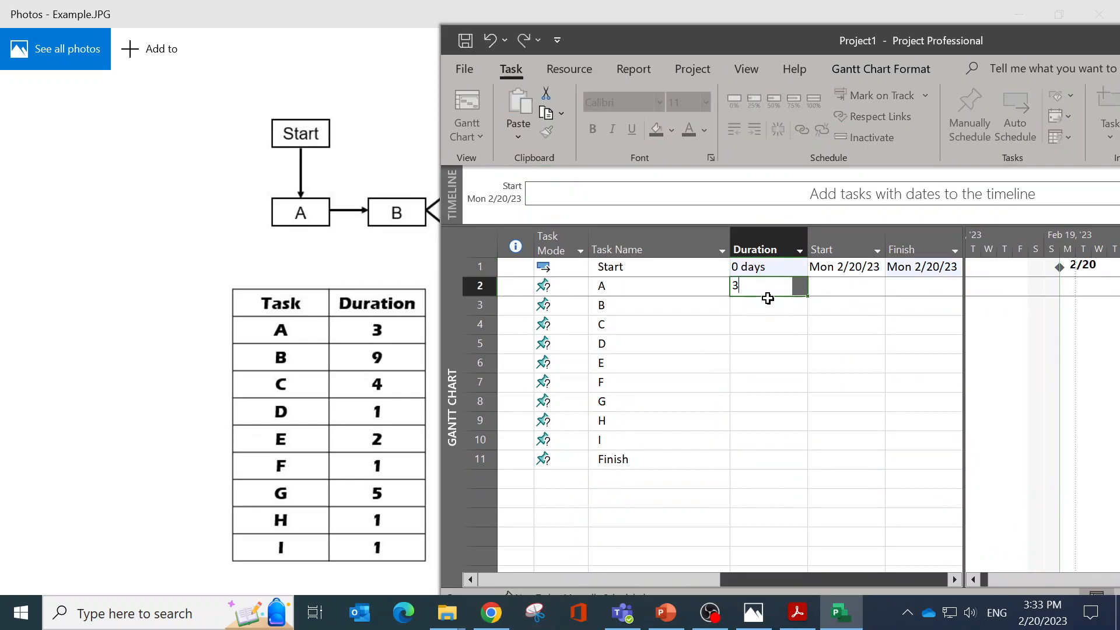
key("Return")
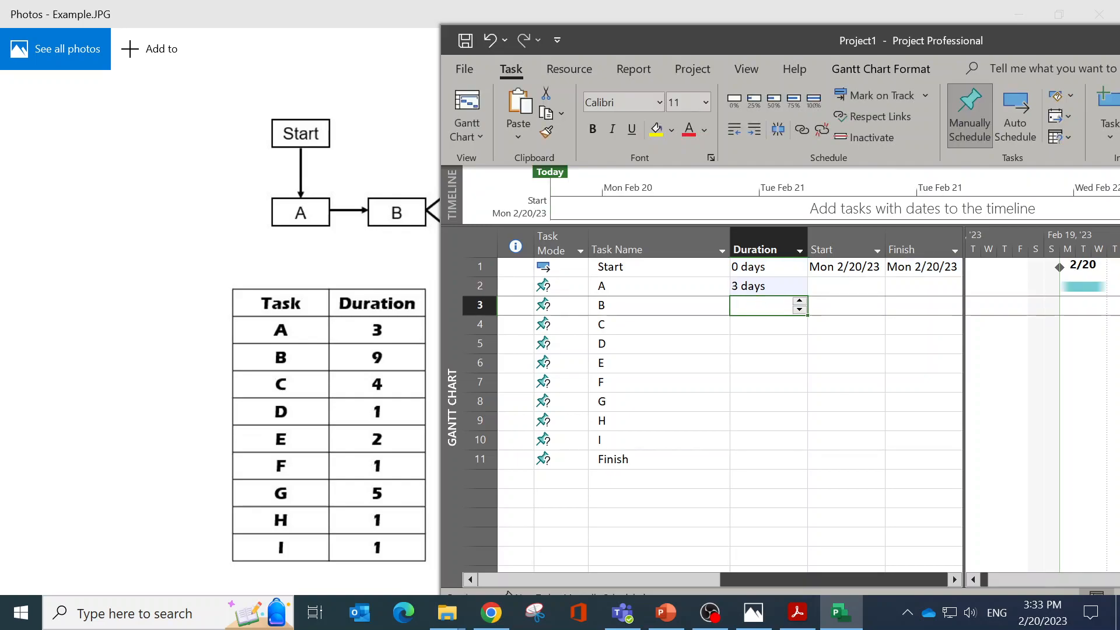
type("9")
key("Return")
type("4")
key("Return")
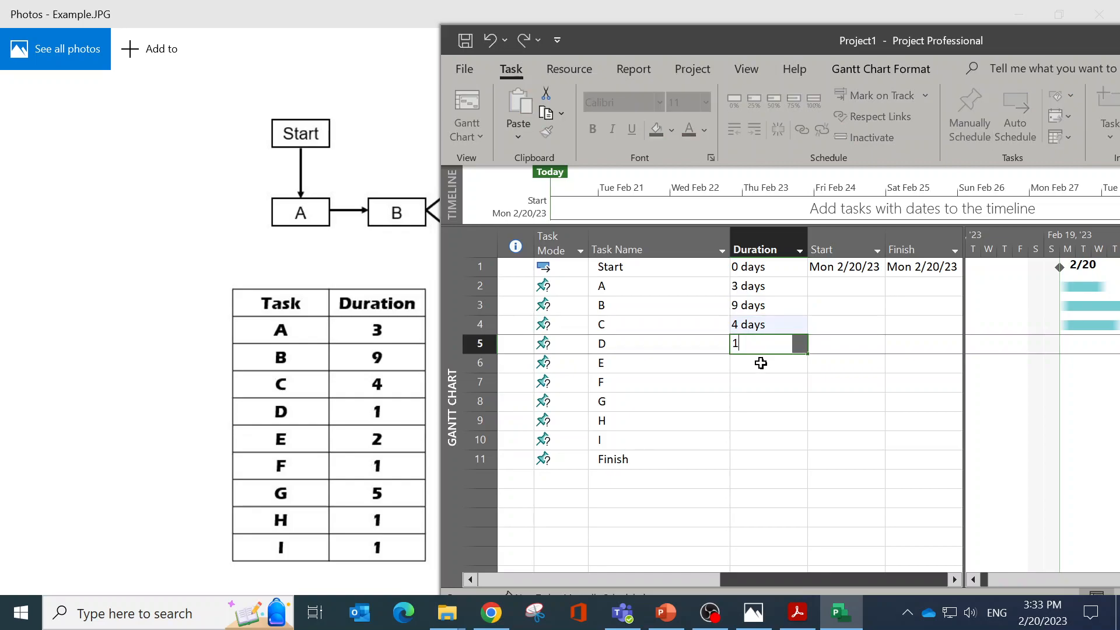
- Set the durations of tasks D, E, F and G to 1, 2, 1 and 5 days
type("1")
key("Return")
type("2")
key("Return")
type("1")
key("Return")
type("5")
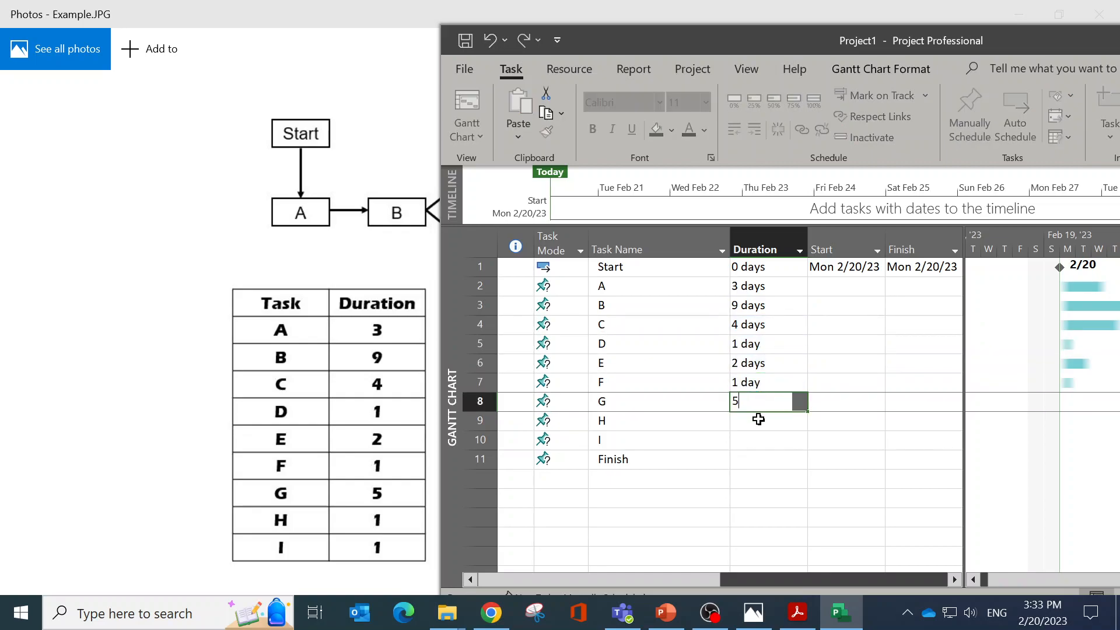
key("Return")
- Set tasks H and I to 1 day each and the Finish task to 0 days
type("1")
key("Return")
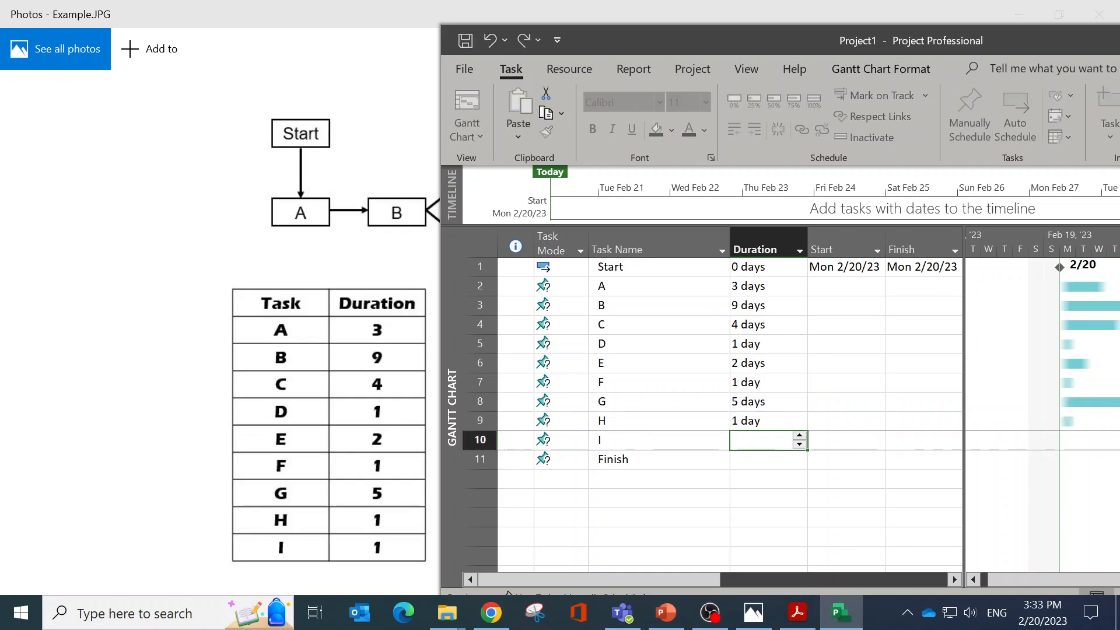
type("1 day")
key("Return")
type("0")
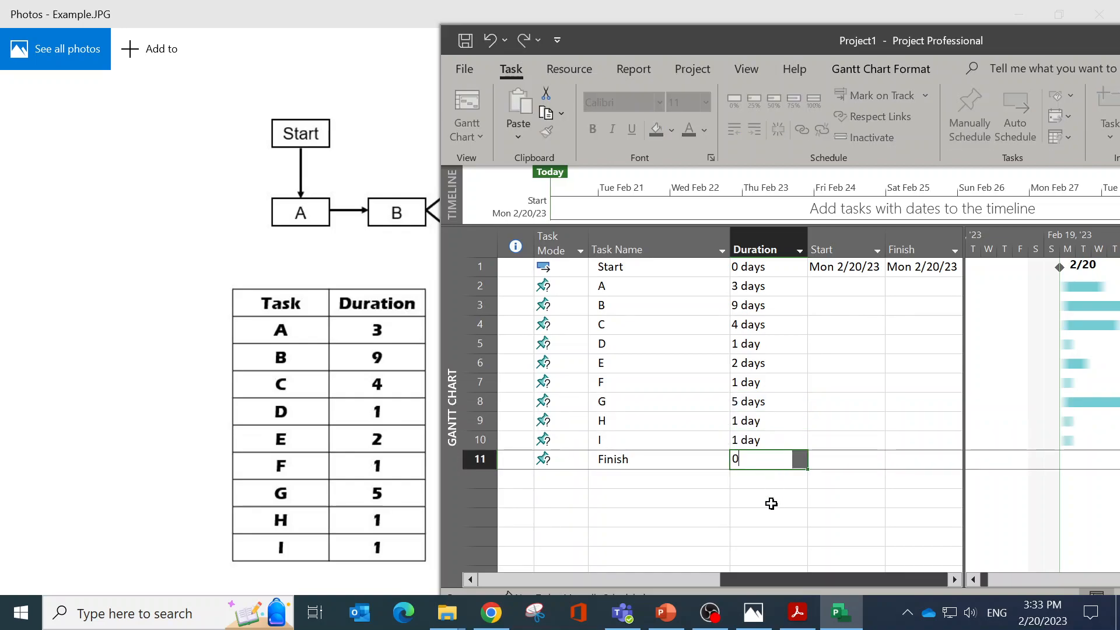
key("Return")
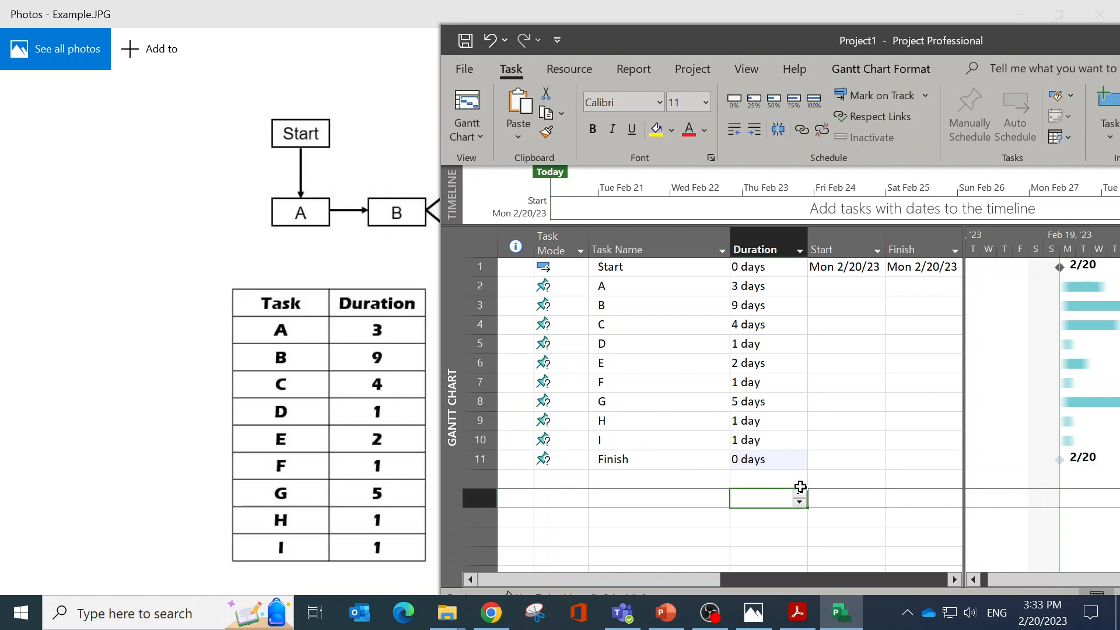
- Set the Start task's start date to Wed 3/1/23 using the date picker
left_click(862, 579)
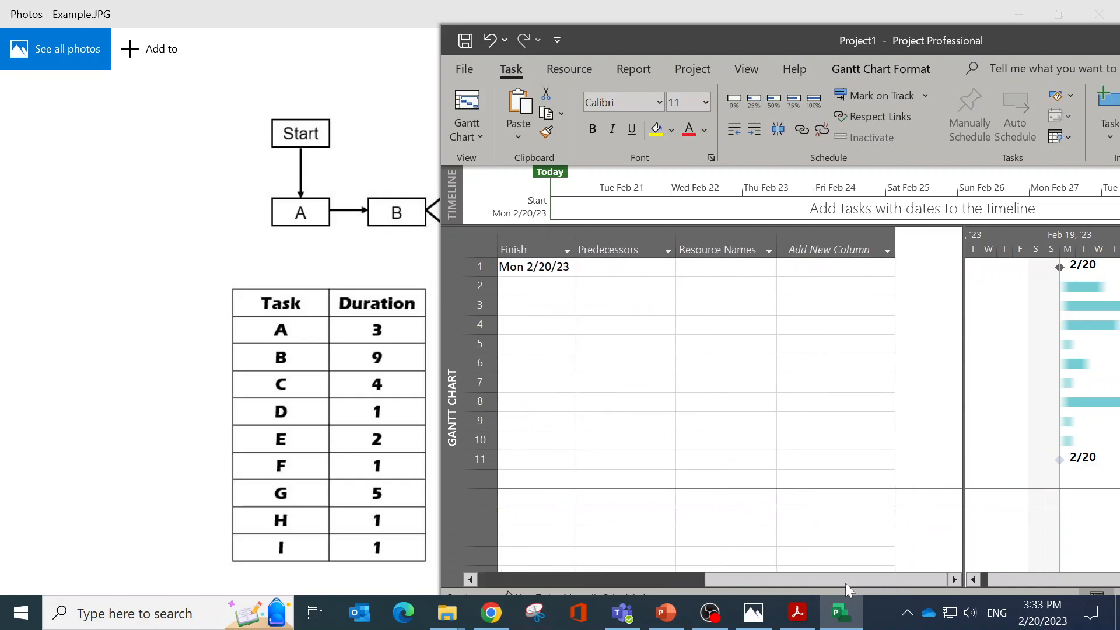
left_click_drag(736, 580, 600, 576)
left_click(747, 268)
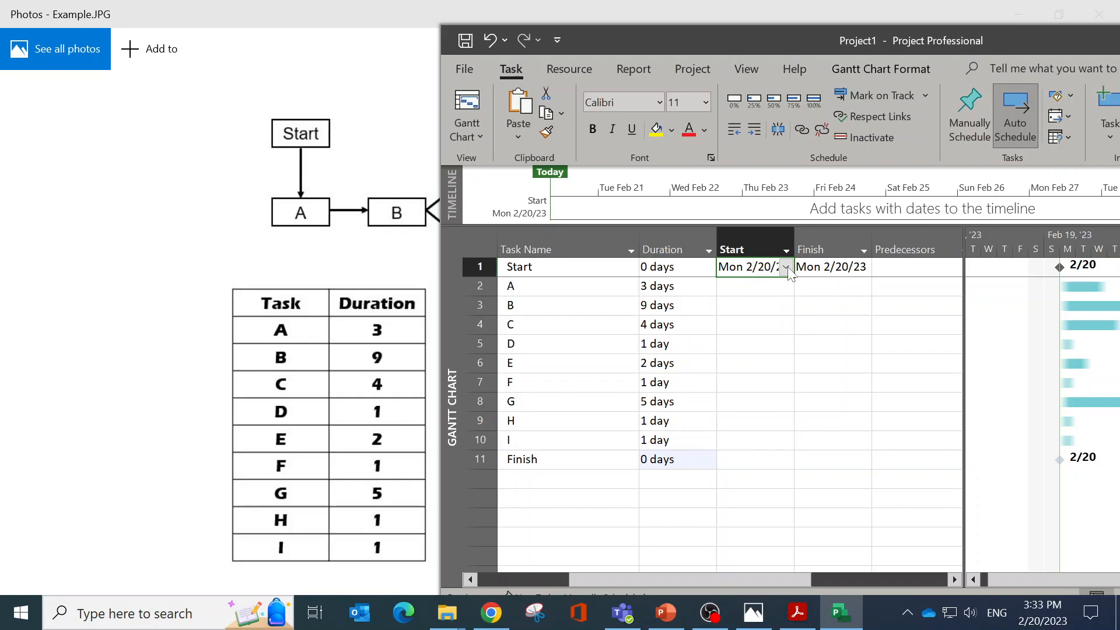
left_click(787, 268)
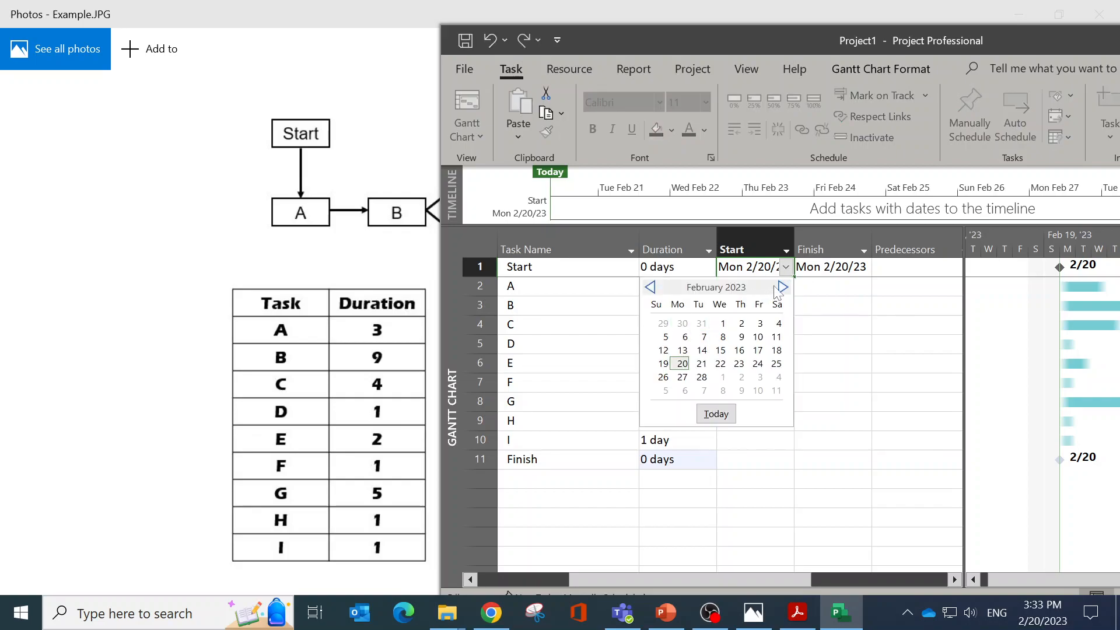
left_click(722, 379)
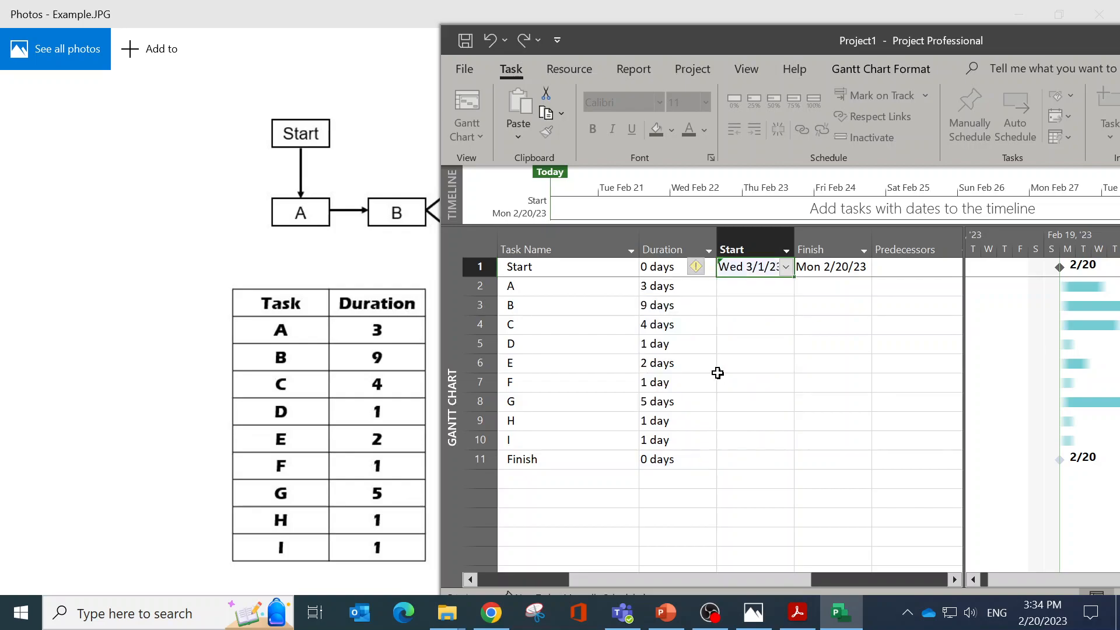
left_click(758, 324)
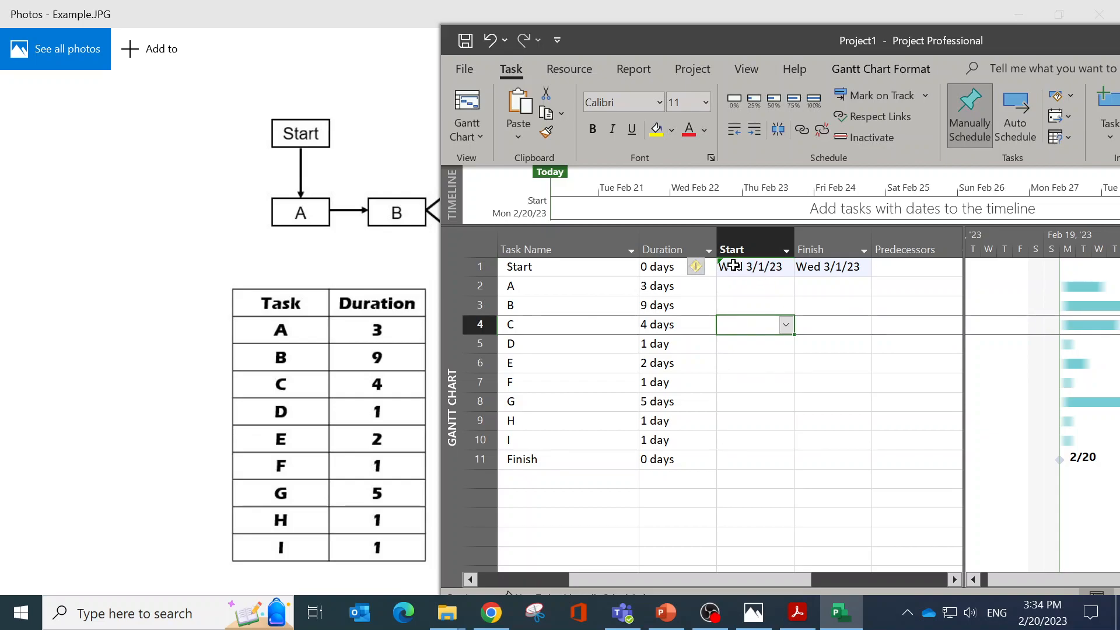
- Check the Start task's date constraint options and switch its task mode to Manually Scheduled
left_click(697, 268)
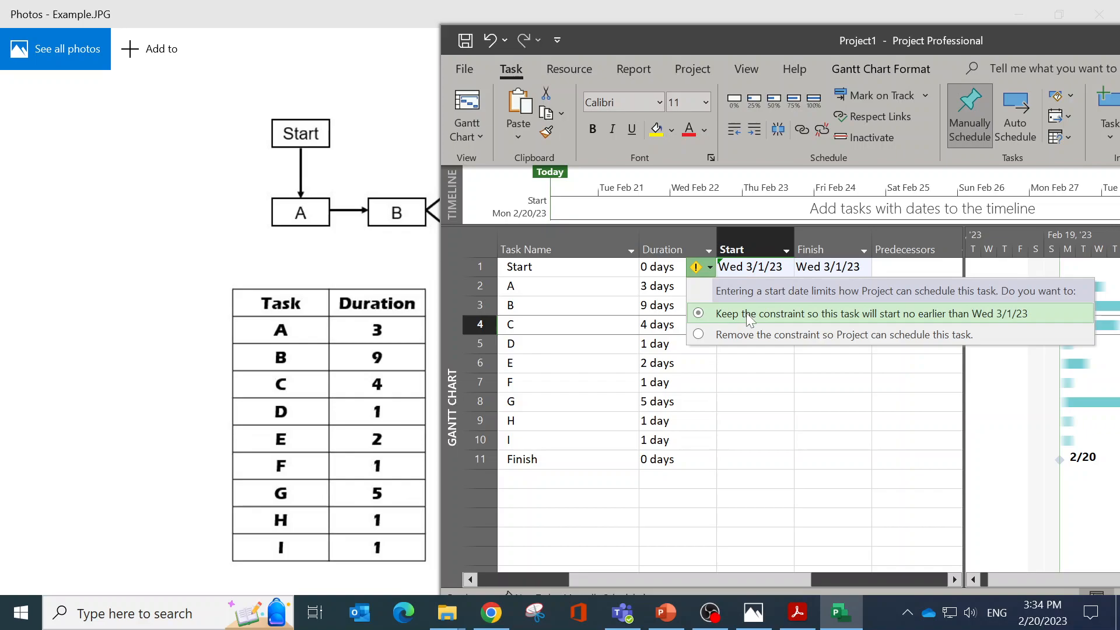
left_click_drag(808, 580, 580, 589)
left_click(569, 267)
left_click(580, 266)
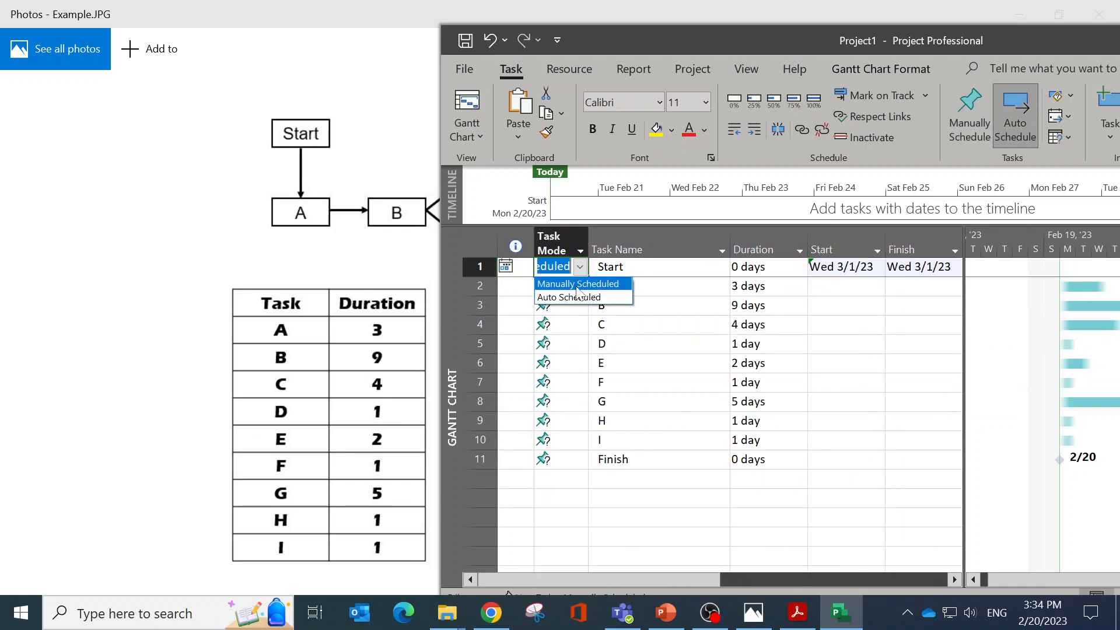
left_click(577, 283)
left_click(846, 479)
- Rearrange the Photos and project windows so the network diagram sits beside the task table with task names and Predecessors in view
left_click(822, 576)
left_click_drag(831, 576, 746, 581)
left_click_drag(635, 44, 589, 178)
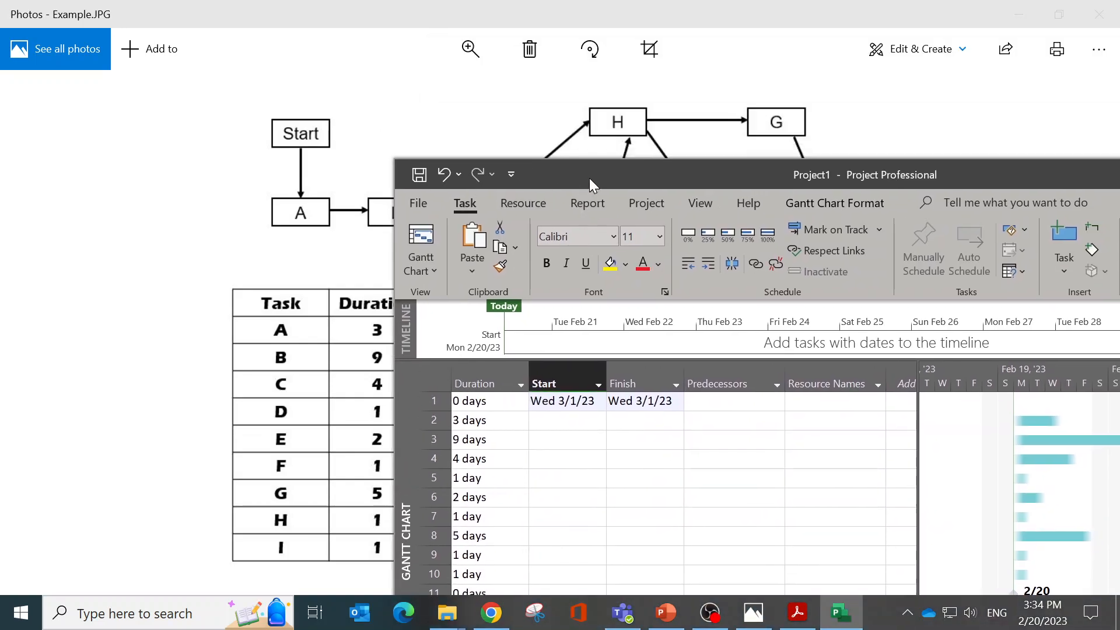
left_click_drag(619, 5, 299, 1)
left_click_drag(412, 8, 380, 10)
left_click(715, 170)
left_click_drag(715, 170, 841, 110)
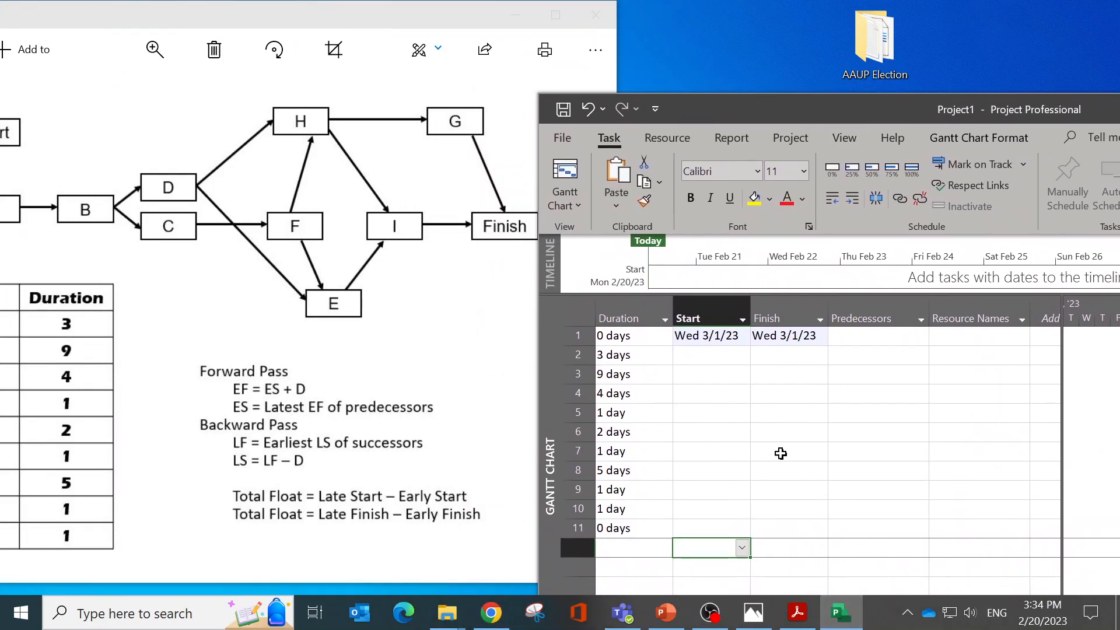
left_click_drag(760, 100, 799, 33)
left_click_drag(328, 16, 397, 13)
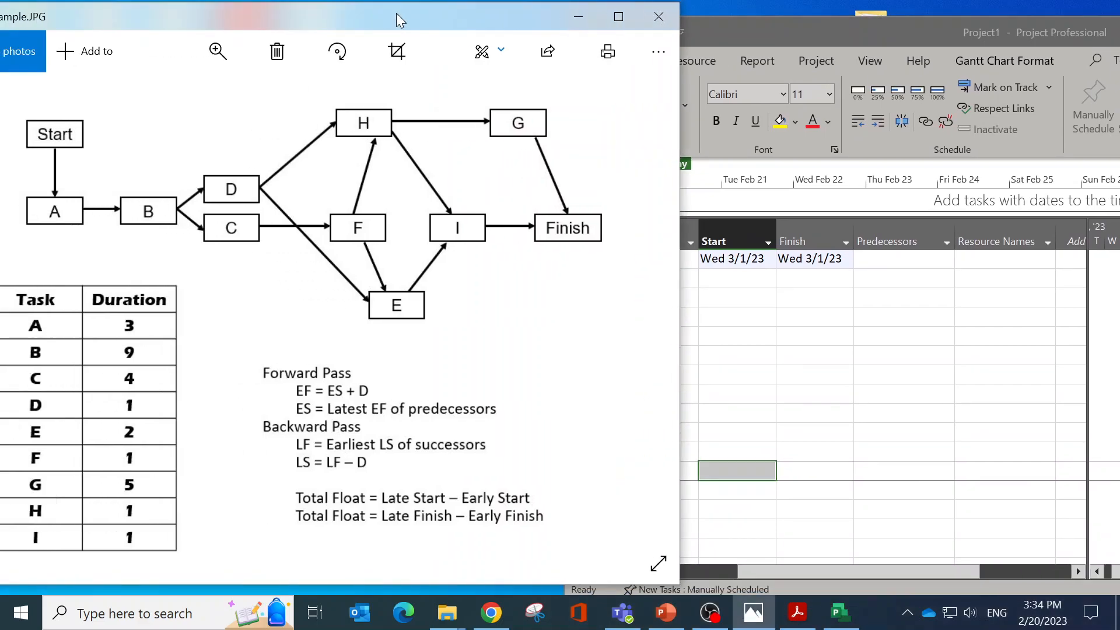
left_click_drag(814, 23, 632, 26)
left_click_drag(643, 569, 596, 572)
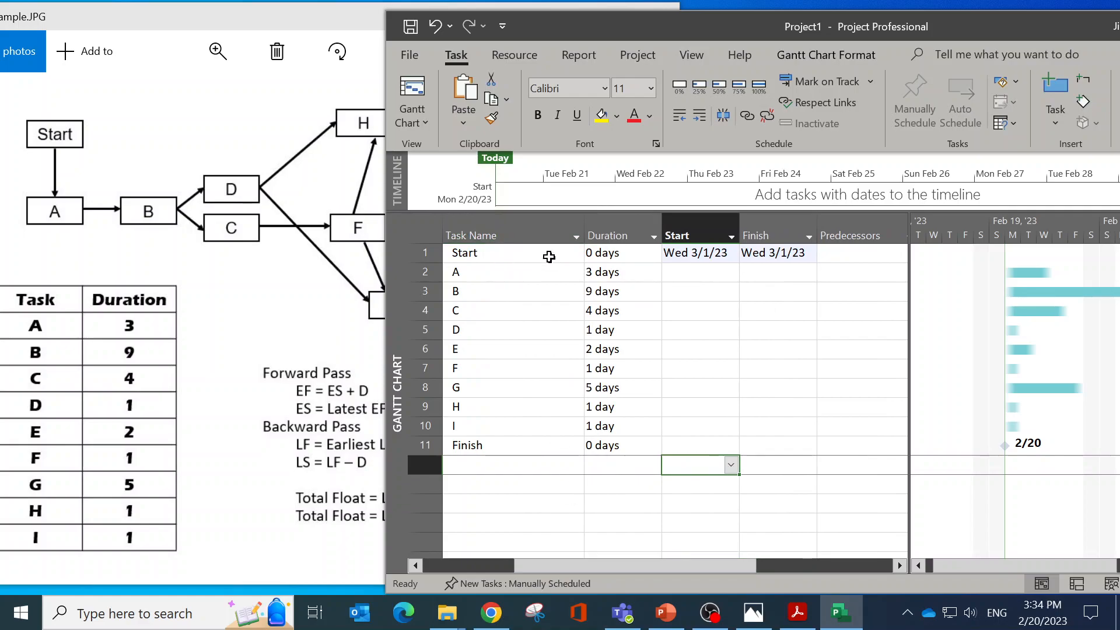
- Widen the table pane to show the full Predecessors column, and assign Start as the predecessor of task A
left_click(835, 257)
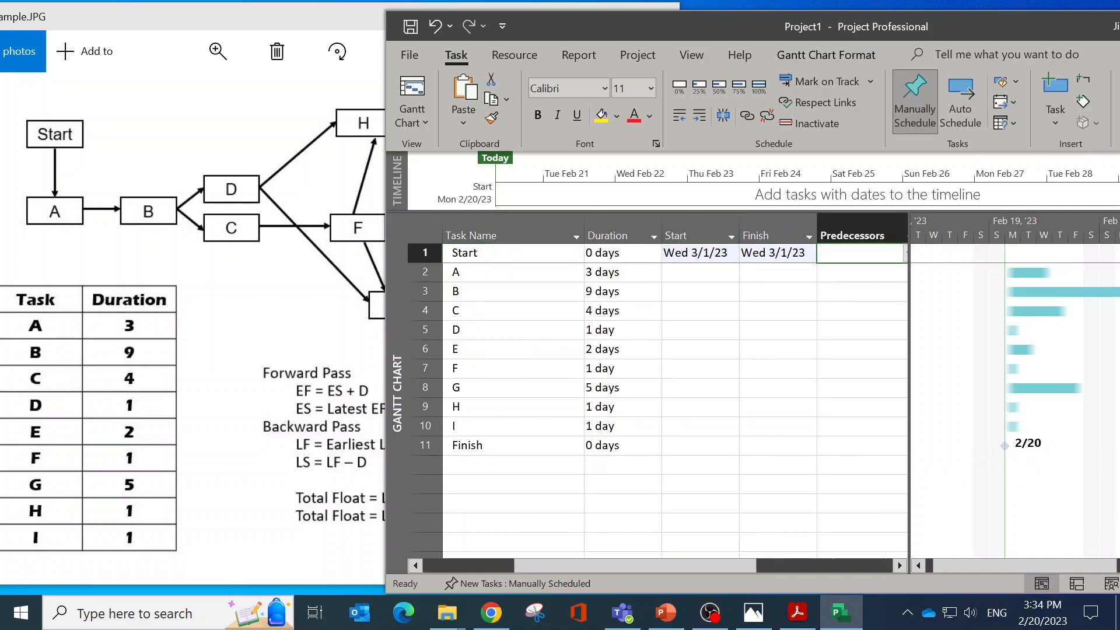
left_click(823, 269)
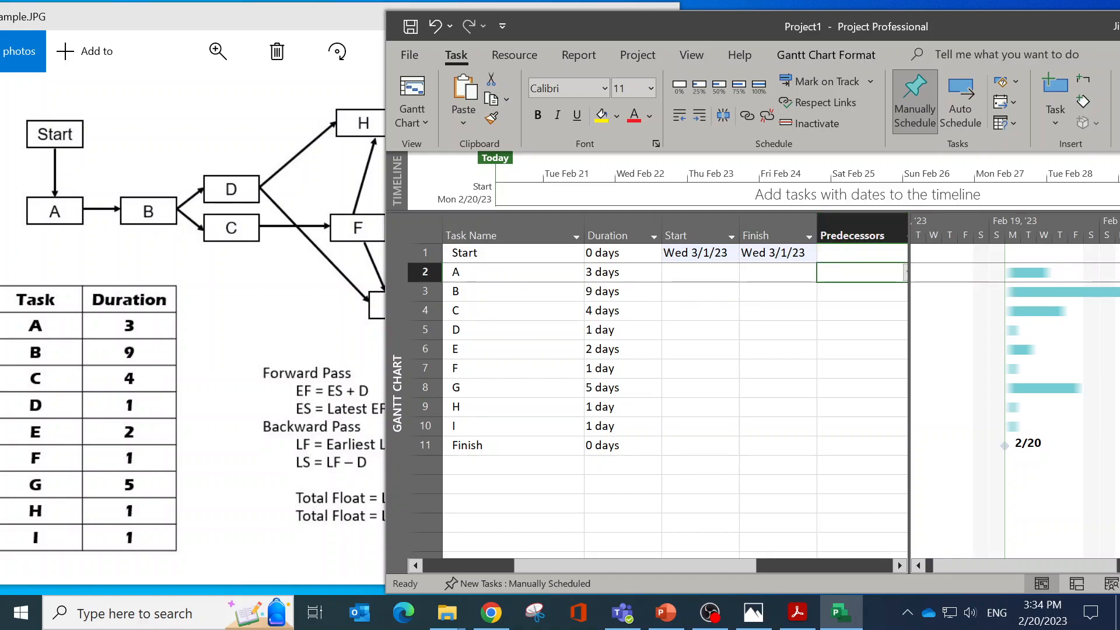
left_click_drag(908, 285, 935, 280)
left_click(910, 274)
left_click(575, 275)
left_click(832, 170)
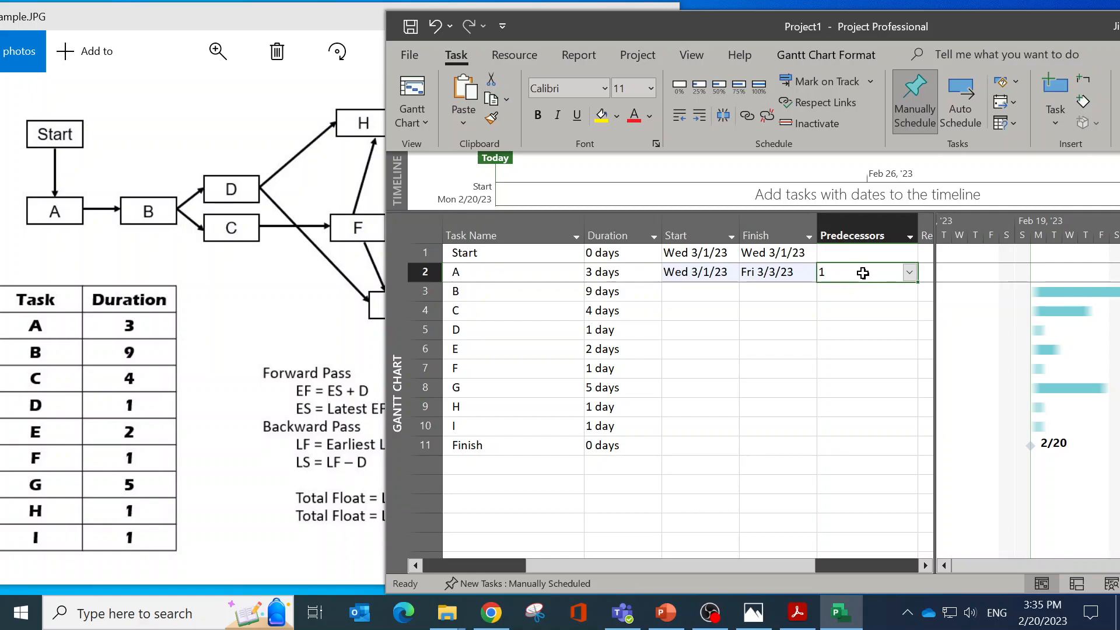
- Assign task A as the predecessor of task B
left_click(855, 291)
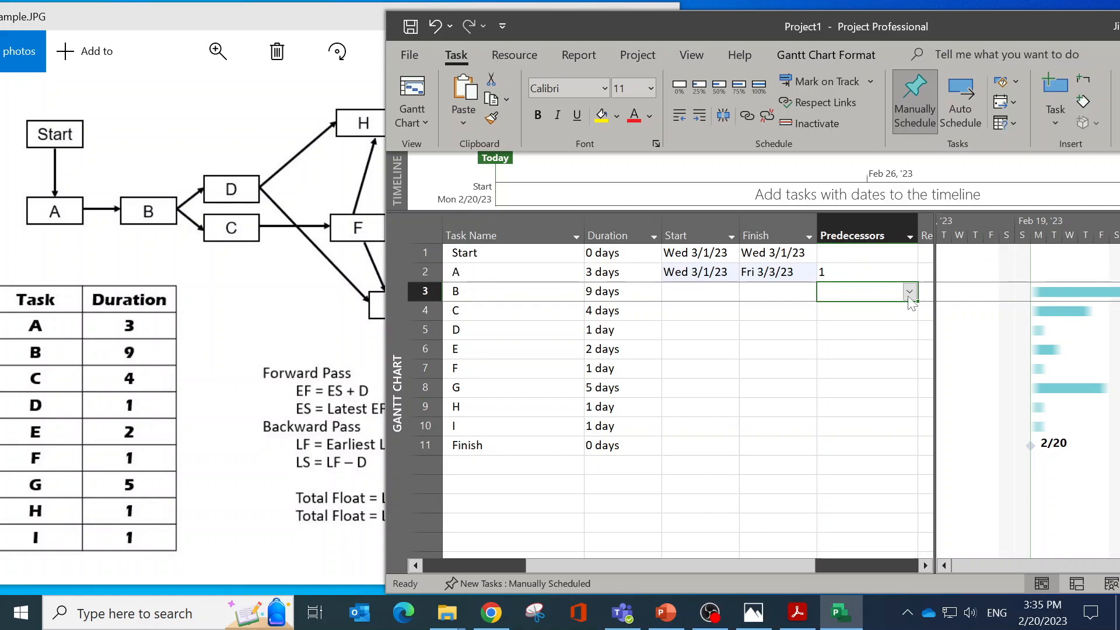
left_click(909, 292)
left_click(575, 305)
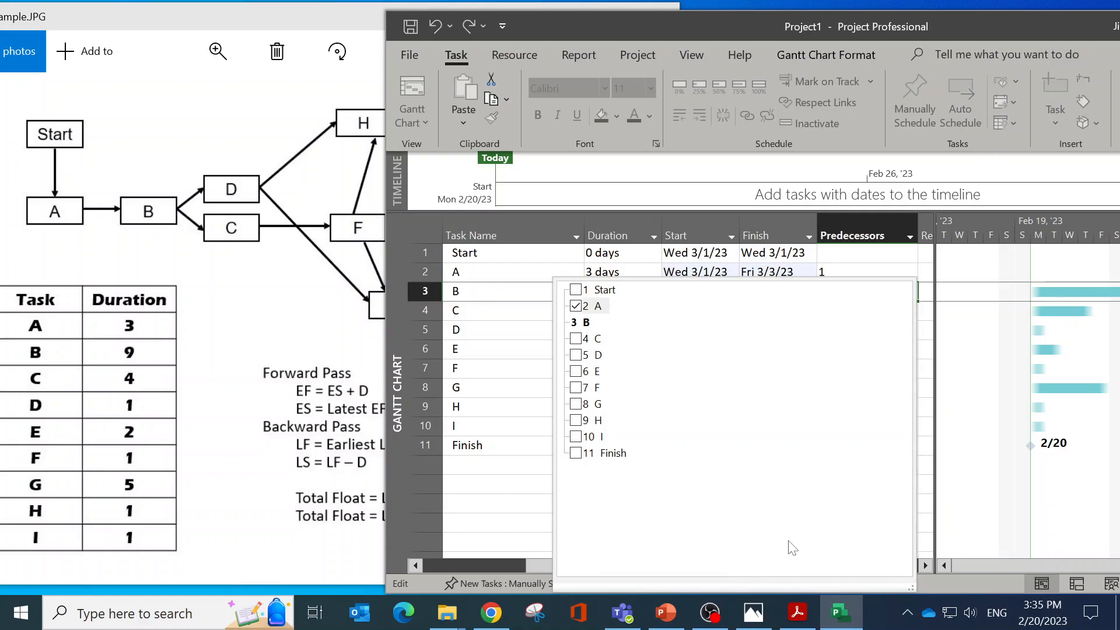
left_click(514, 486)
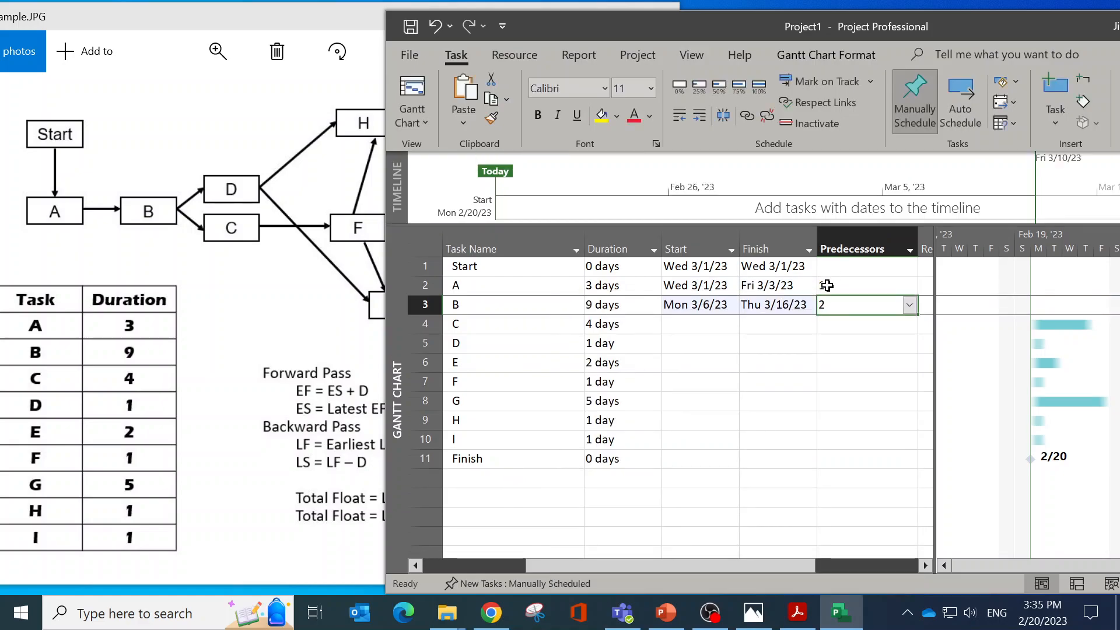
- Enter 2 as the predecessor of tasks C and D
left_click(849, 326)
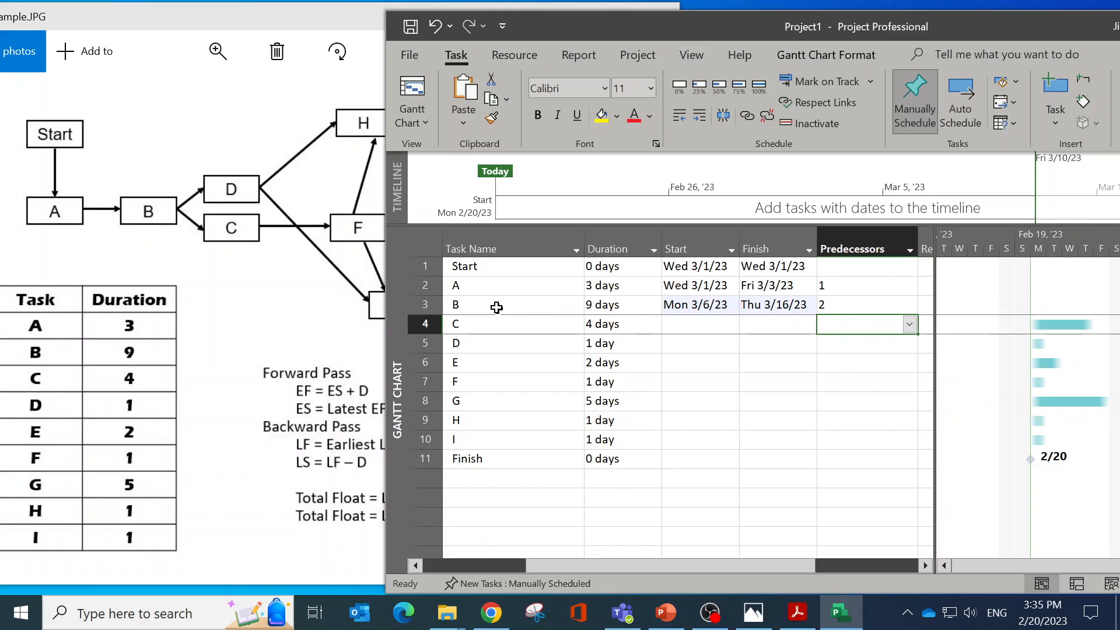
type("2")
key("Return")
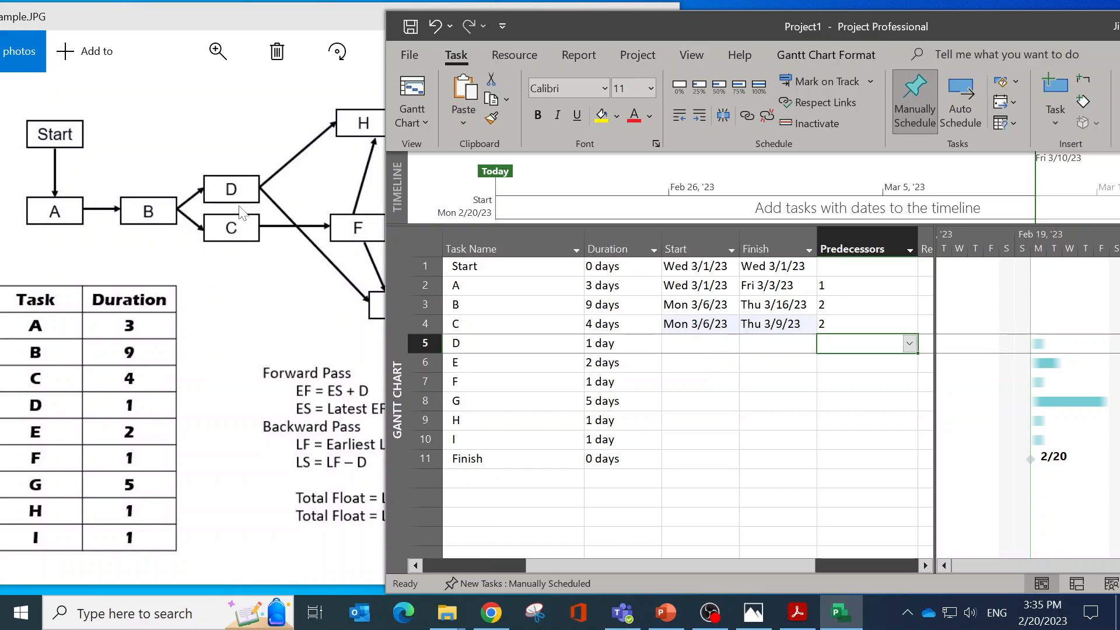
type("2")
key("Return")
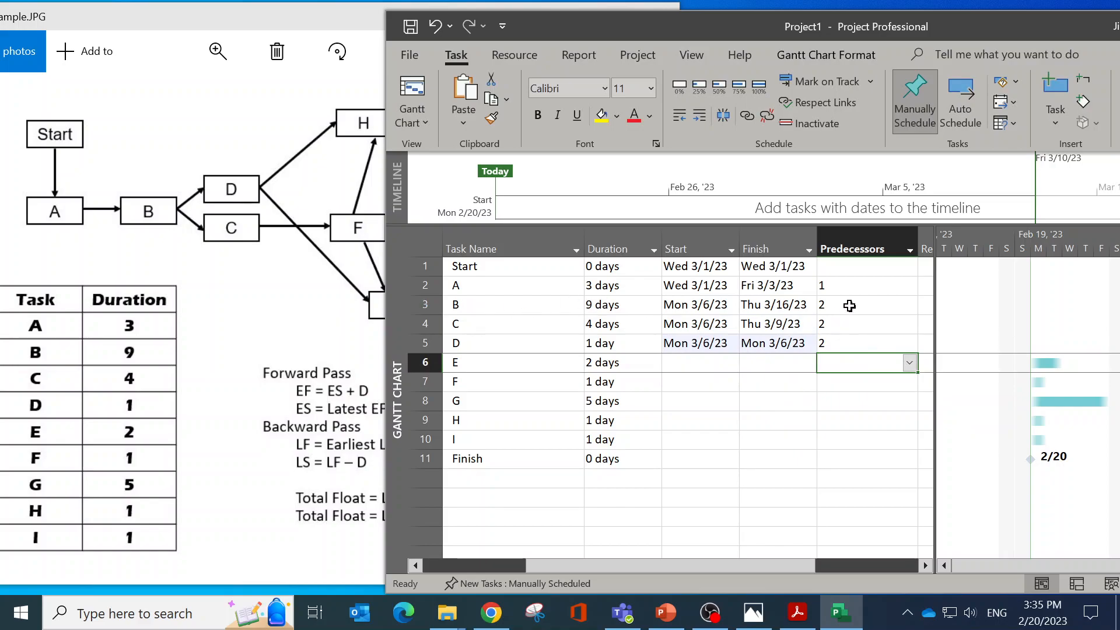
- Set the predecessor of tasks C and D to 3, so both follow task B
left_click(840, 323)
type("3")
key("Return")
type("3")
key("Return")
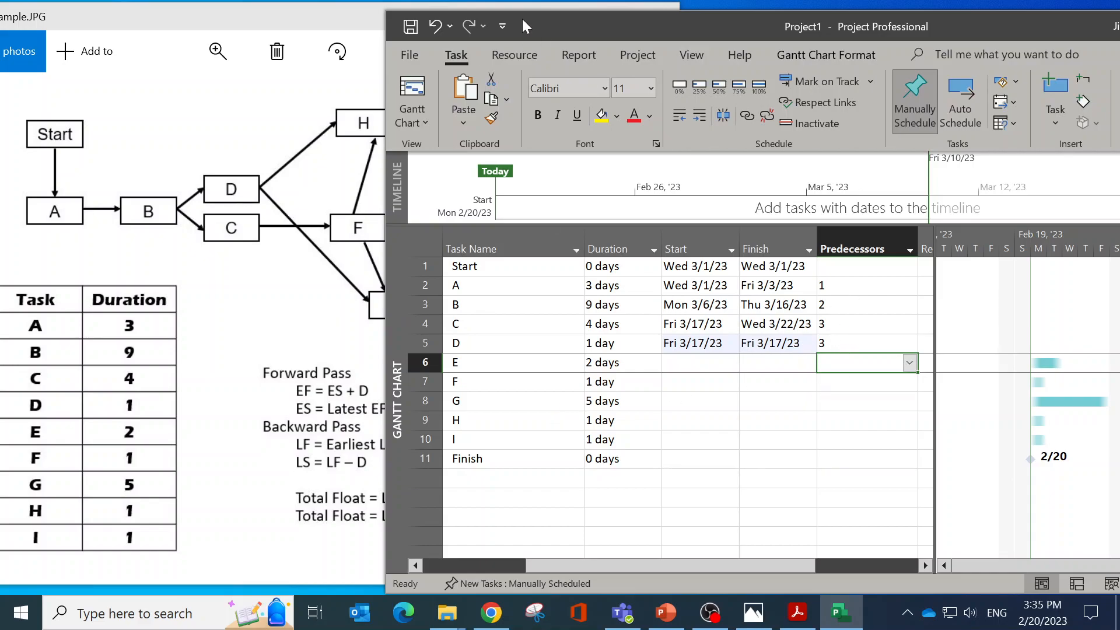
- Rearrange the diagram and project windows so the network from tasks C and D onward sits beside the task table
left_click_drag(551, 25, 590, 27)
left_click_drag(365, 23, 178, 35)
left_click_drag(691, 26, 566, 23)
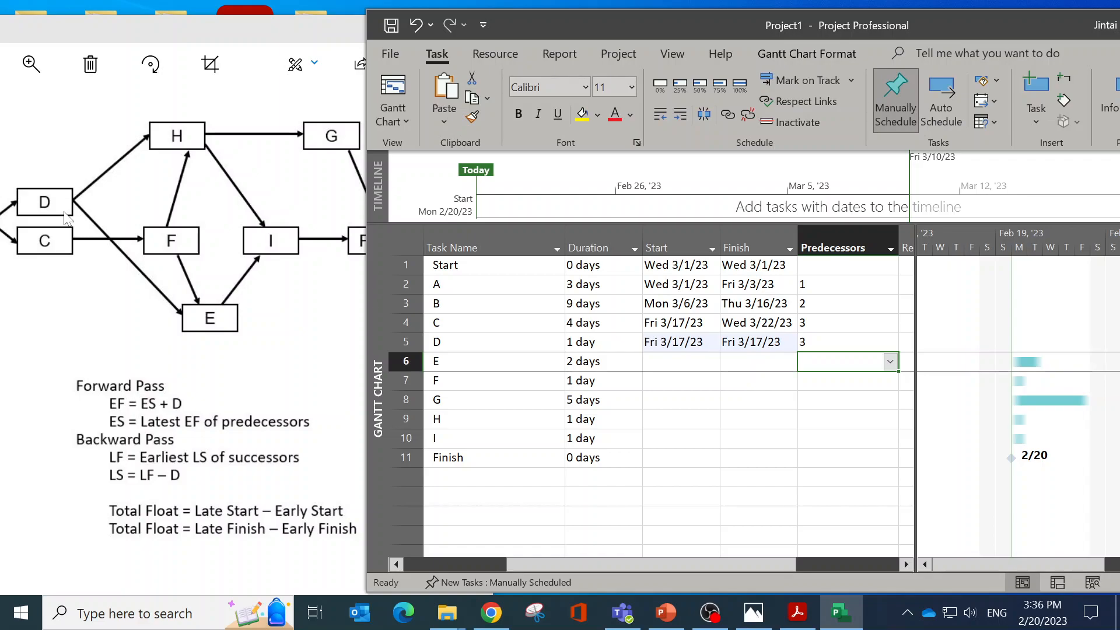
- Assign tasks D and F as the predecessors of task E
left_click(890, 361)
left_click(557, 113)
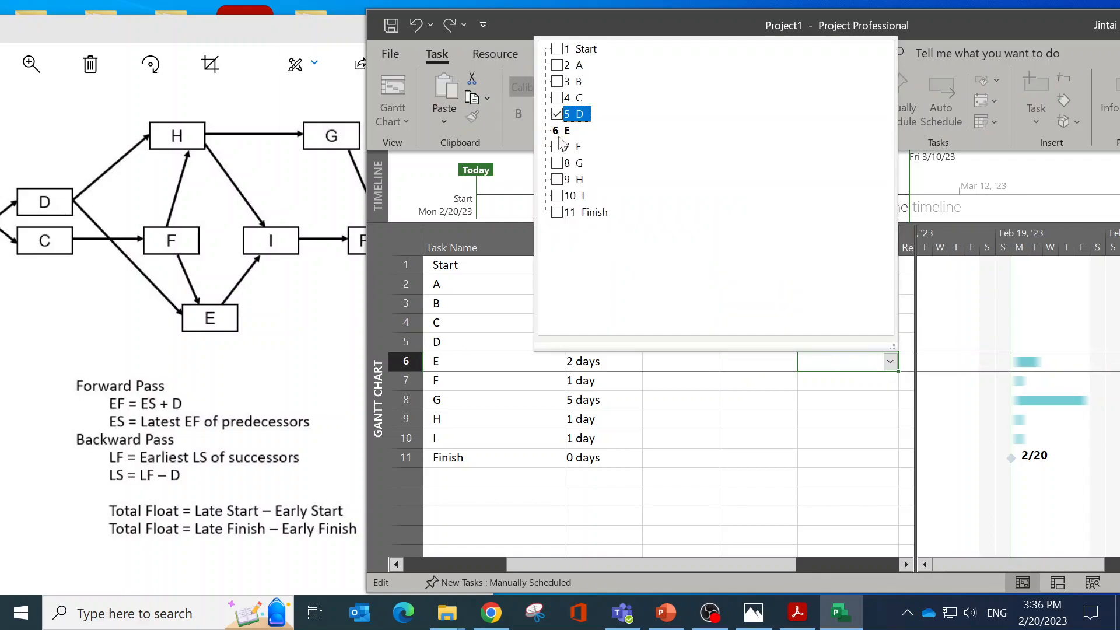
left_click(557, 146)
left_click(814, 399)
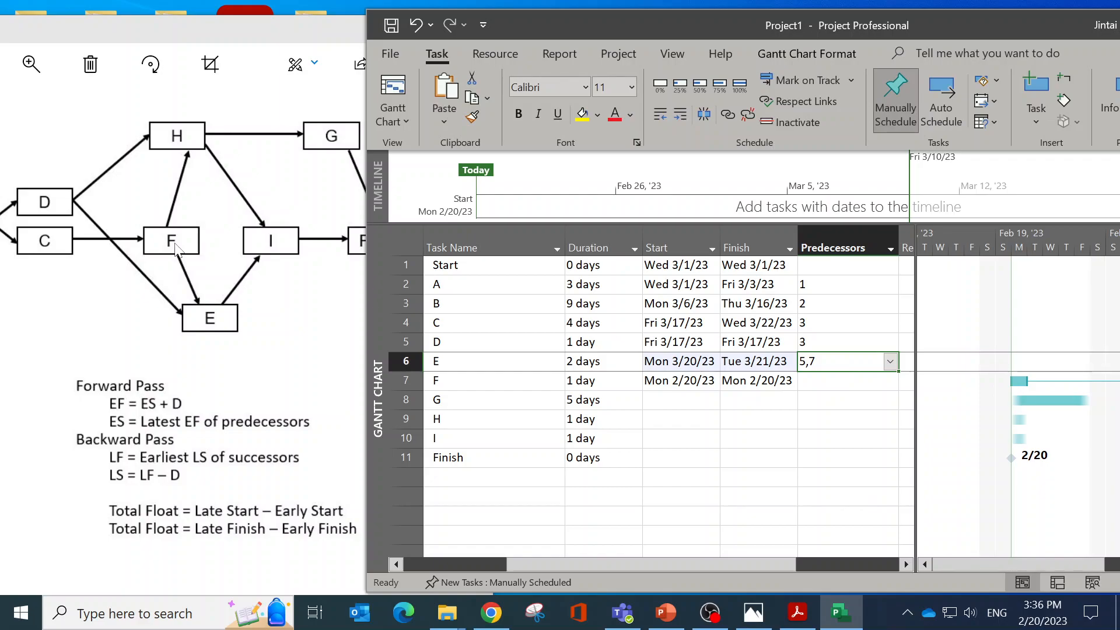
- Assign task C (4) as the predecessor of task F
left_click(865, 384)
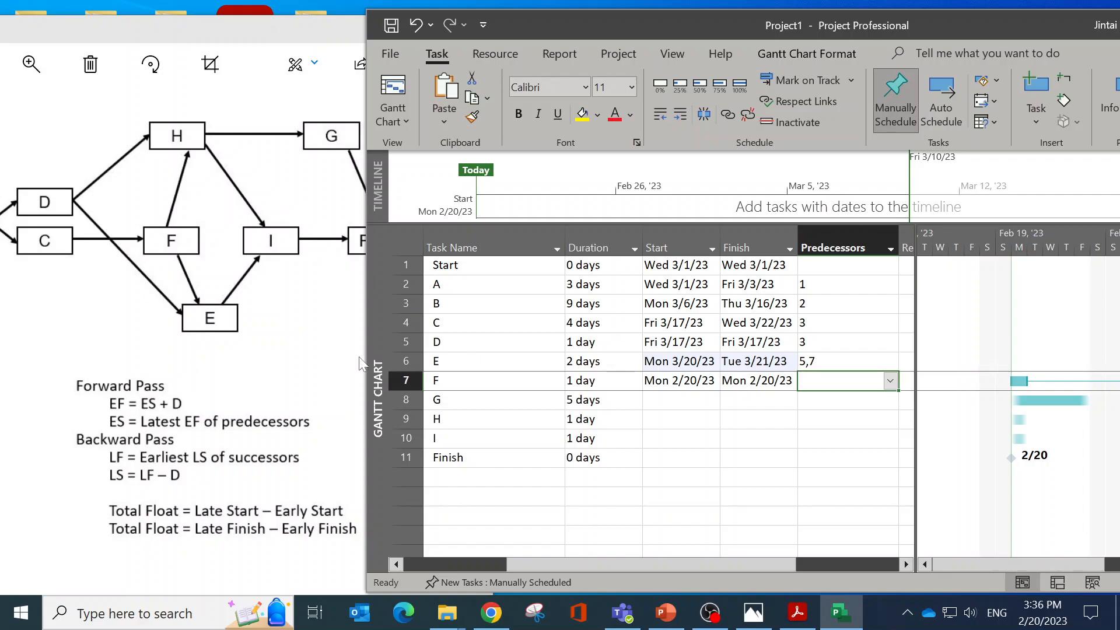
type("4")
left_click(807, 421)
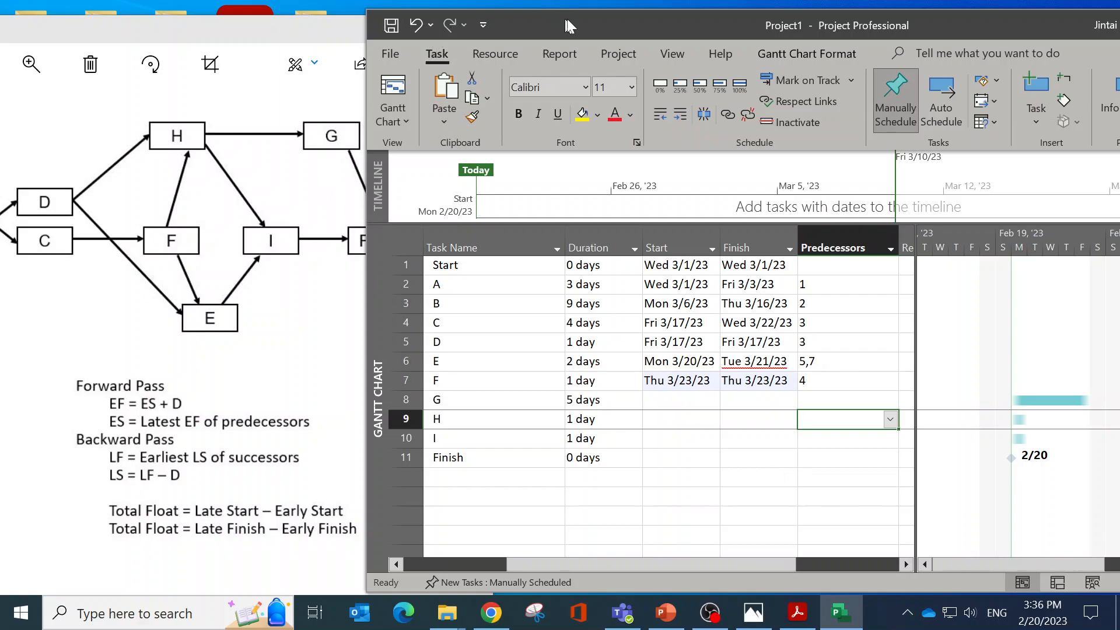
- Shift the project window to uncover the Finish node of the diagram, and assign task H as the predecessor of task G
left_click_drag(565, 19, 607, 17)
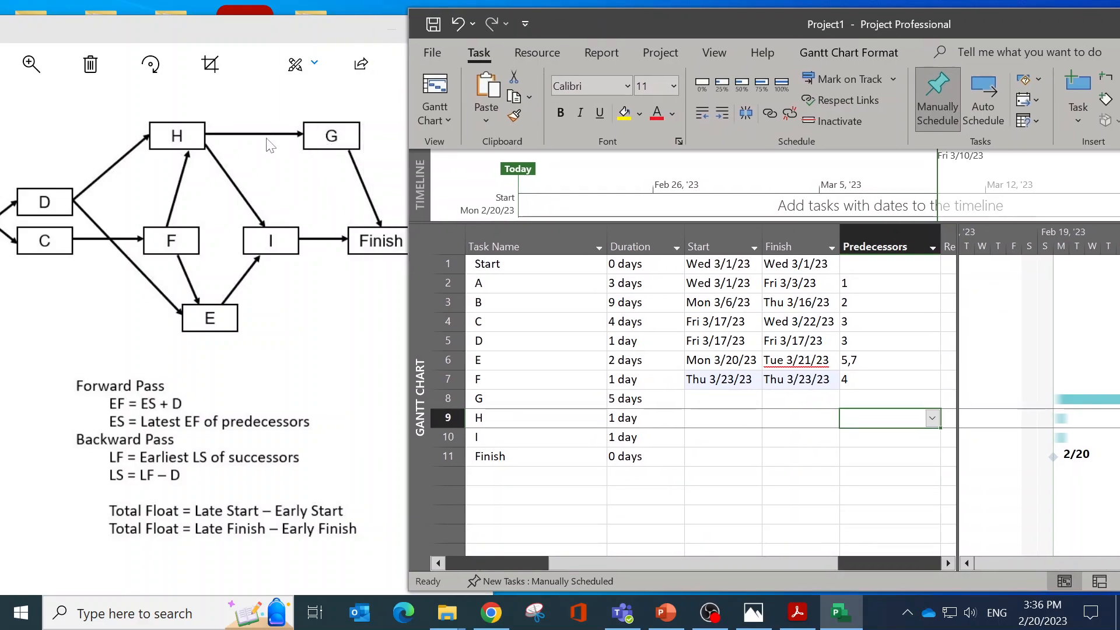
left_click(862, 400)
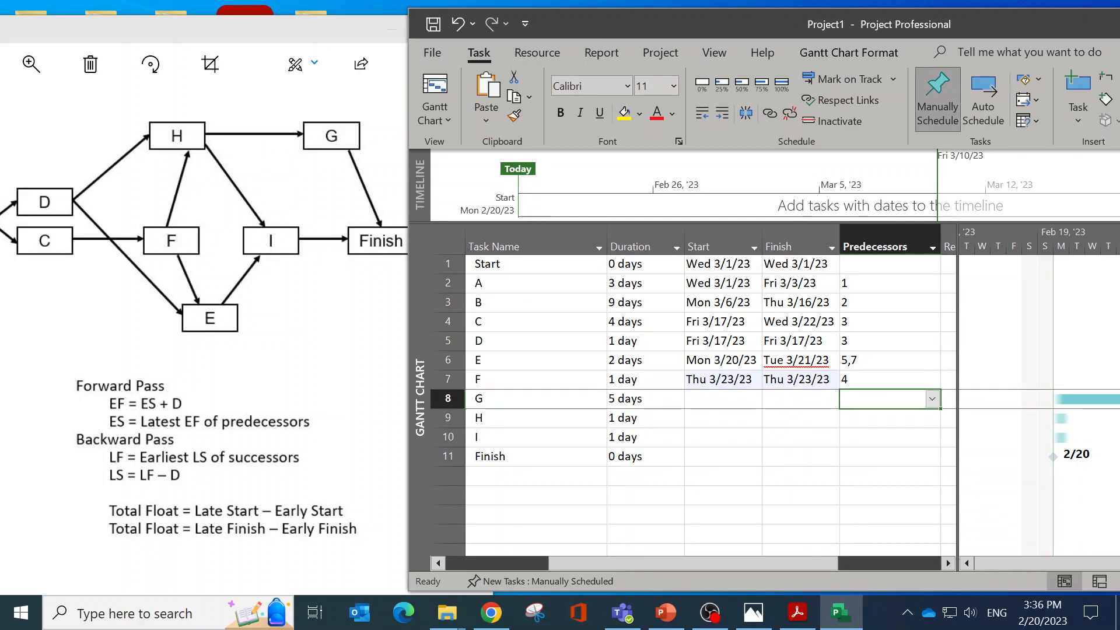
left_click(932, 399)
left_click(604, 217)
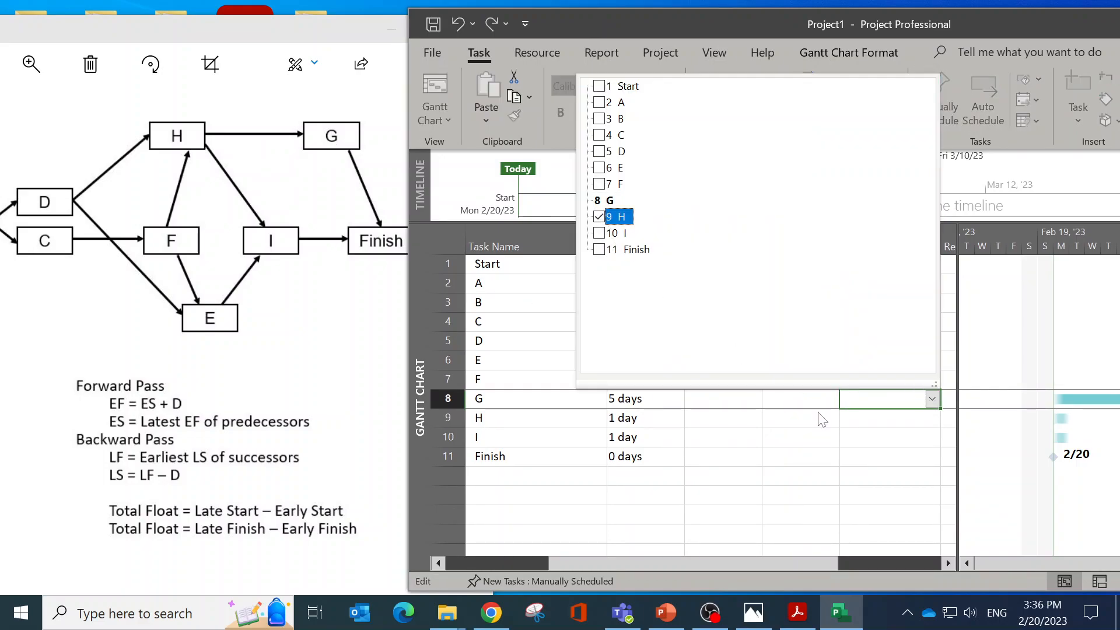
left_click(878, 484)
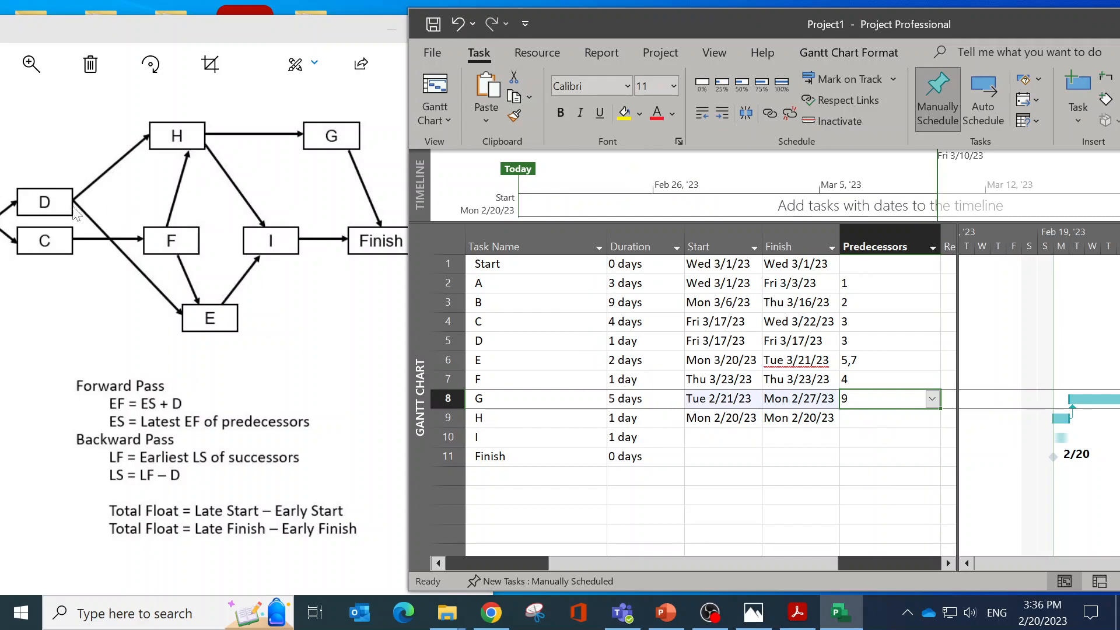
- Assign tasks D and F as the predecessors of task H
left_click(878, 424)
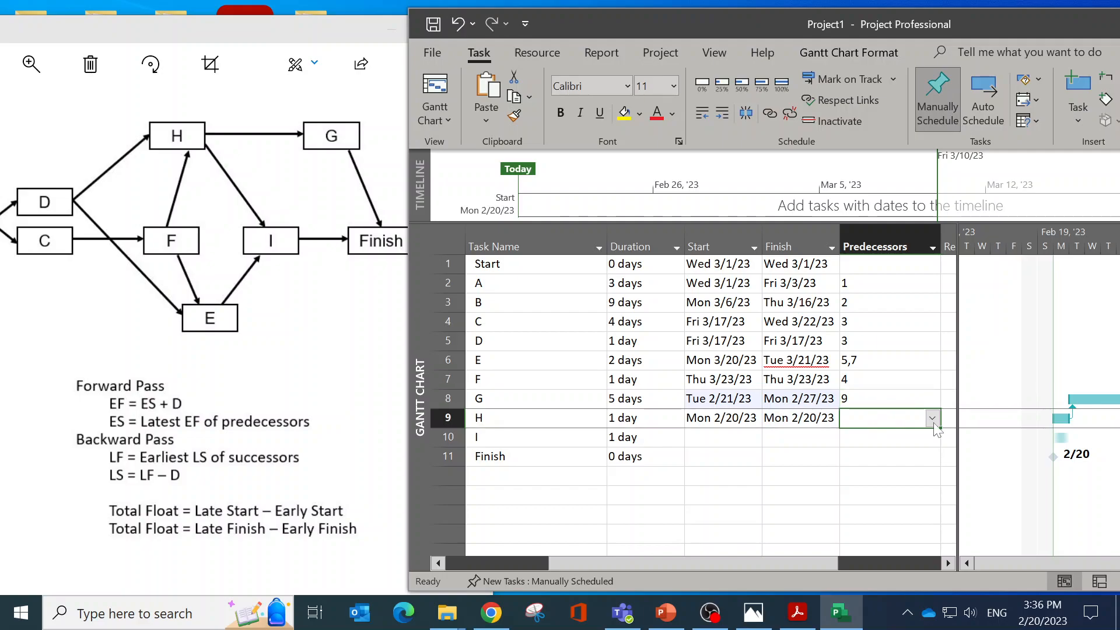
left_click(933, 419)
left_click(600, 170)
left_click(600, 203)
left_click(872, 474)
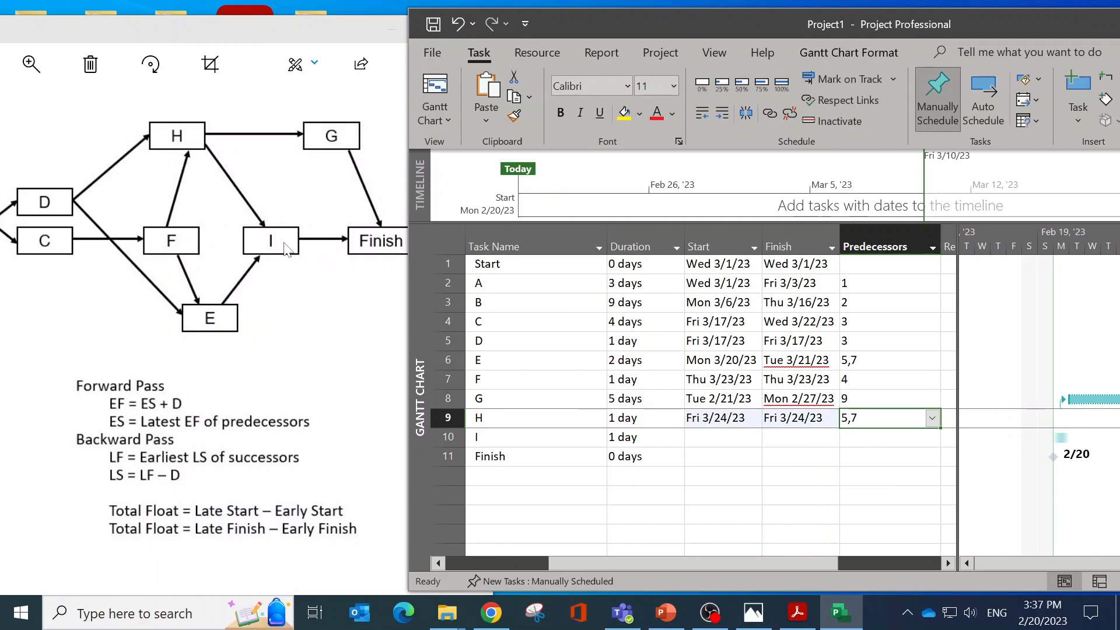
- Assign tasks E and H as the predecessors of task I
left_click(882, 438)
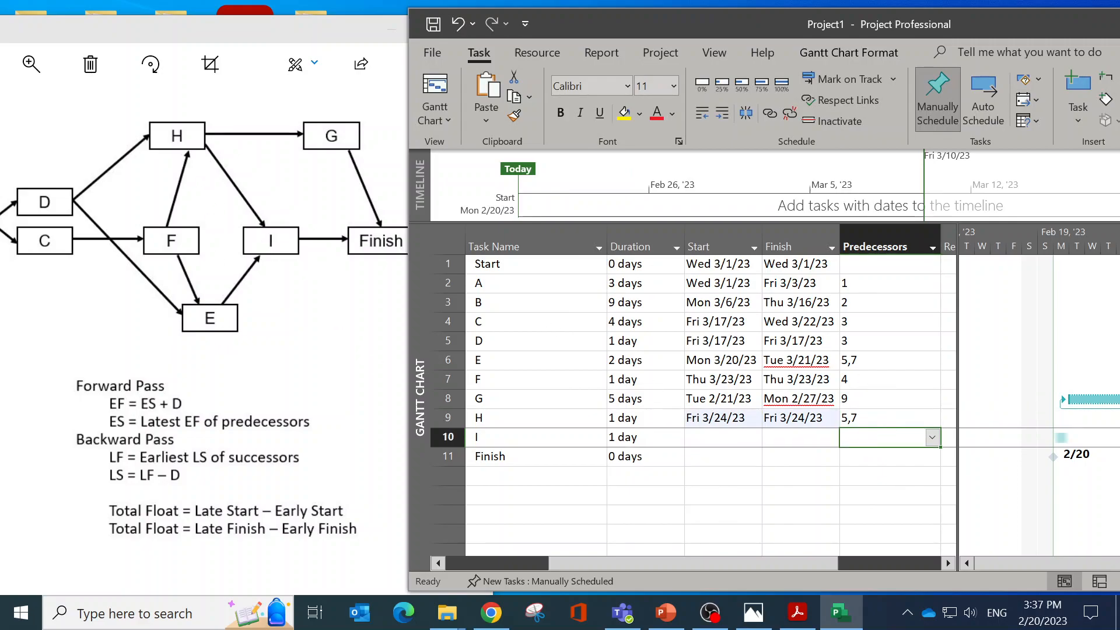
left_click(932, 438)
left_click(600, 256)
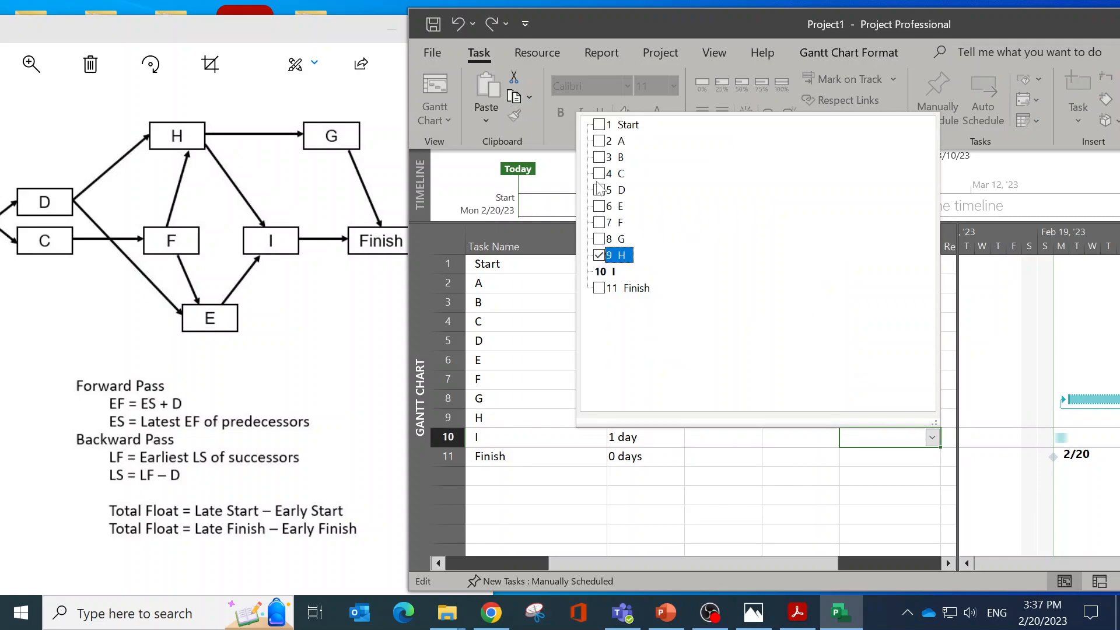
left_click(600, 206)
left_click(902, 459)
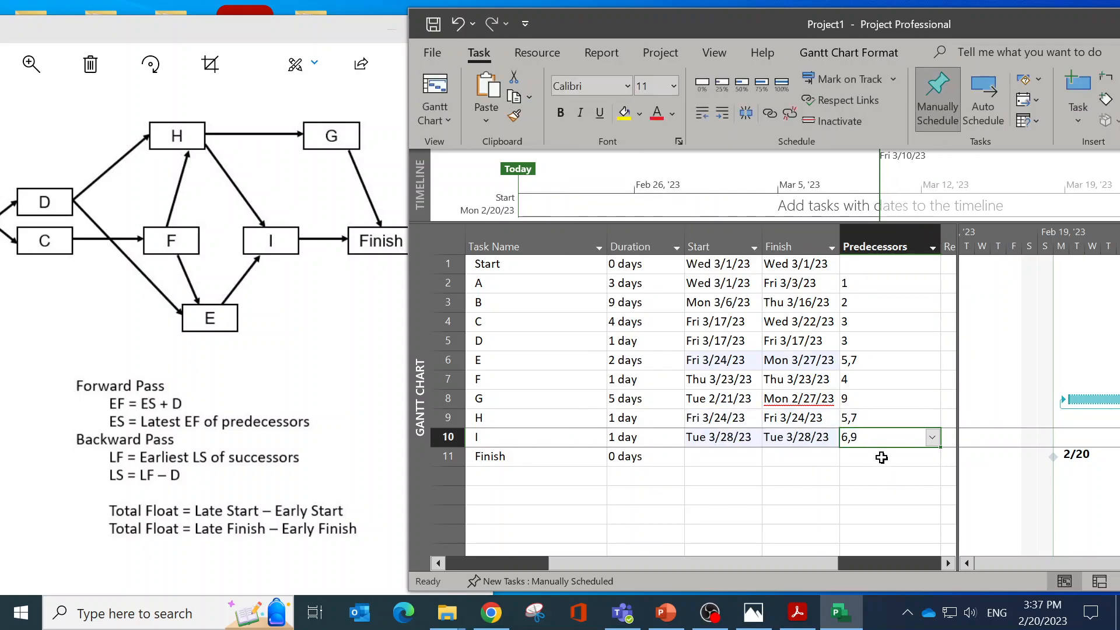
- Assign tasks G and I as the predecessors of the Finish task
left_click(881, 458)
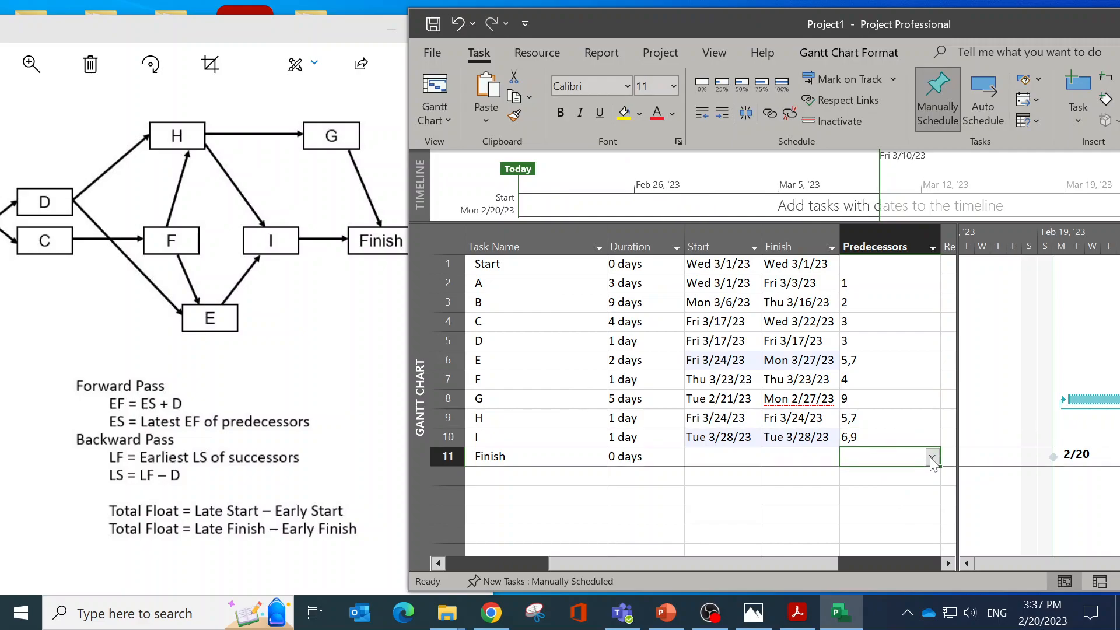
left_click(932, 457)
left_click(600, 258)
left_click(600, 291)
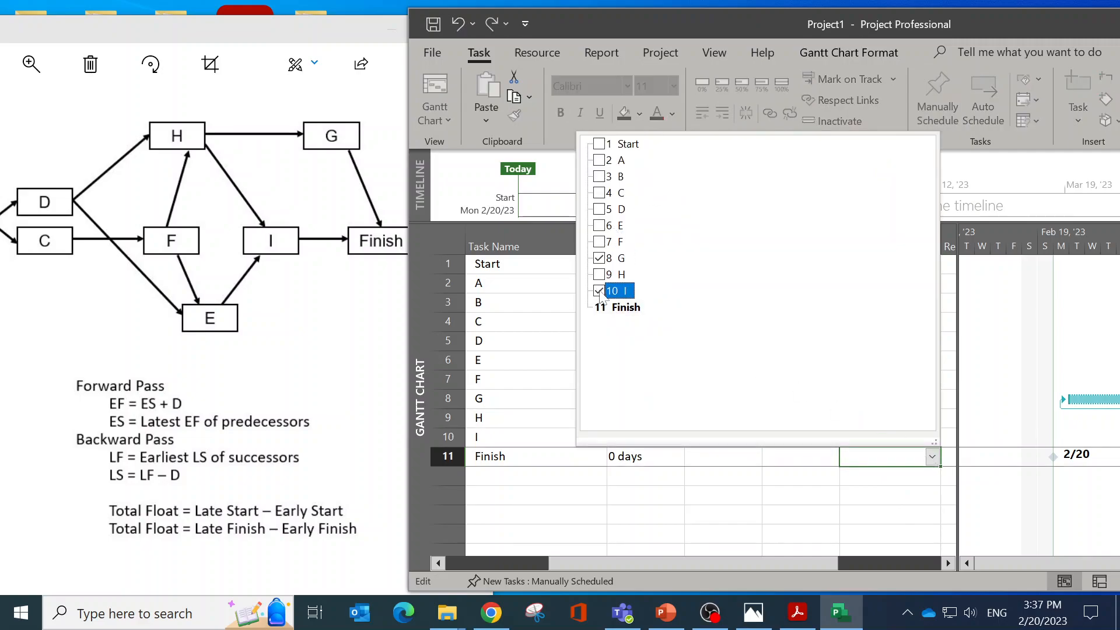
left_click(795, 515)
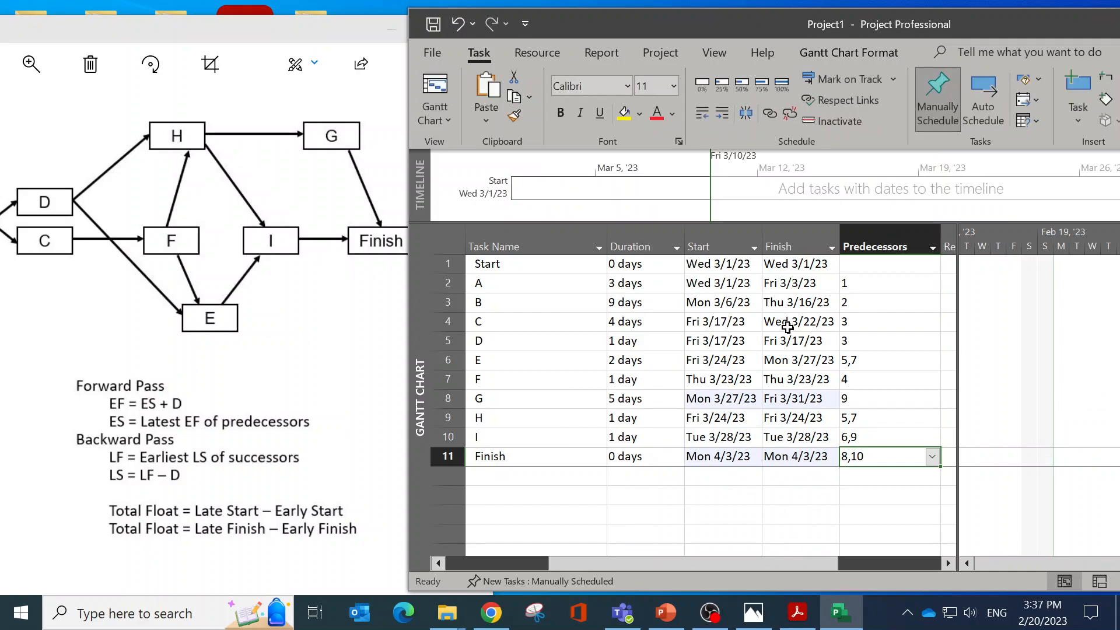
- Change the task mode of tasks A, B and C to Auto Scheduled
left_click(886, 563)
left_click_drag(811, 563, 684, 575)
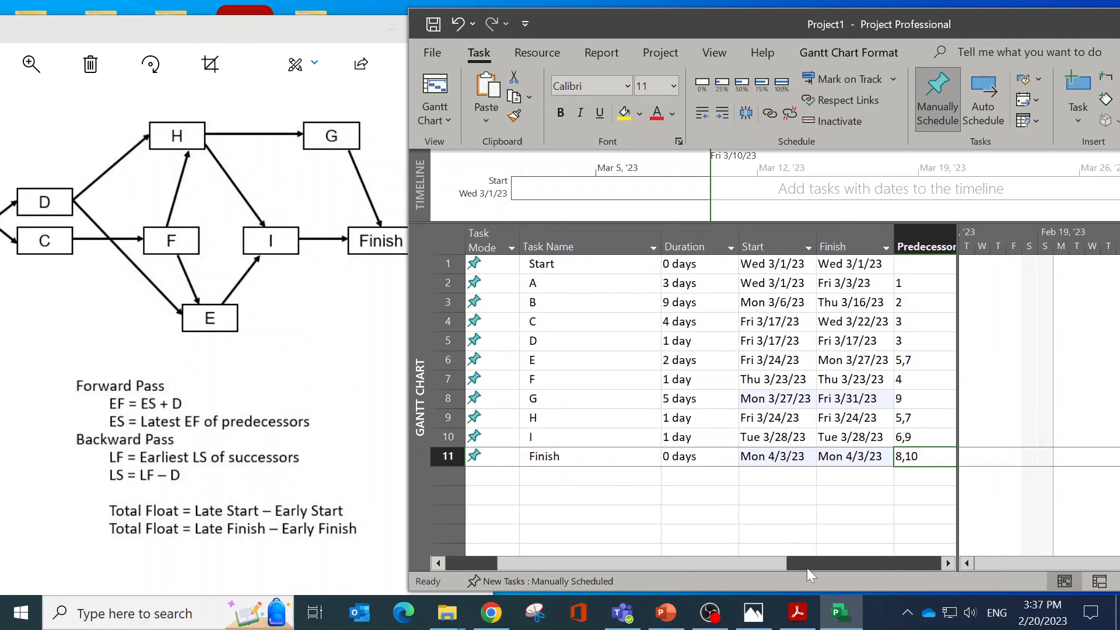
left_click_drag(758, 565, 724, 562)
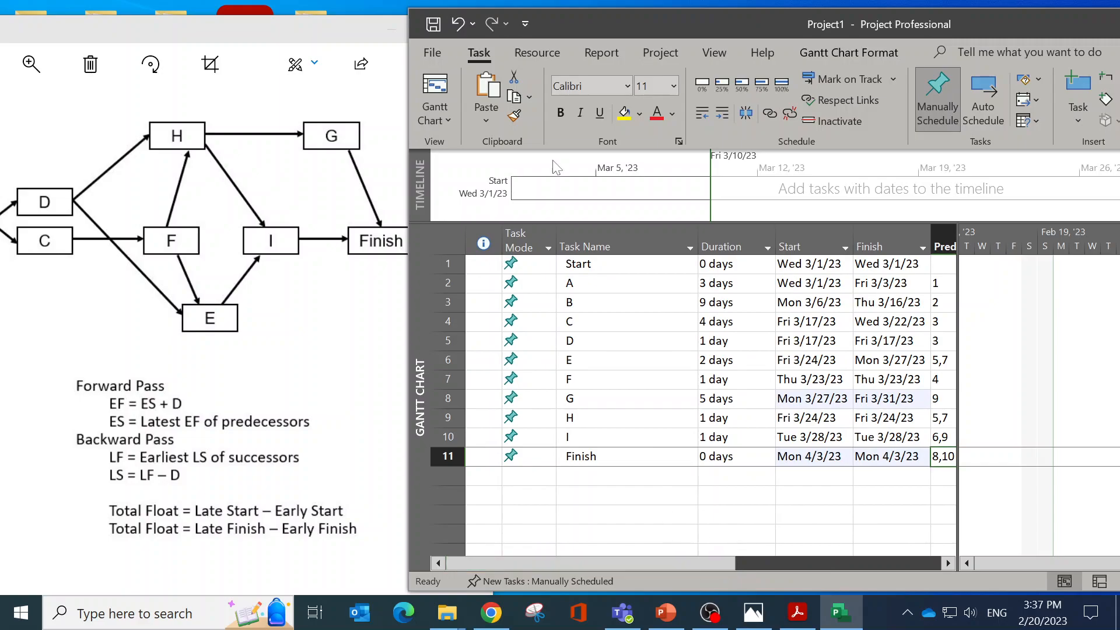
left_click(536, 283)
left_click(548, 283)
left_click(535, 313)
left_click(535, 303)
left_click(547, 303)
left_click(534, 326)
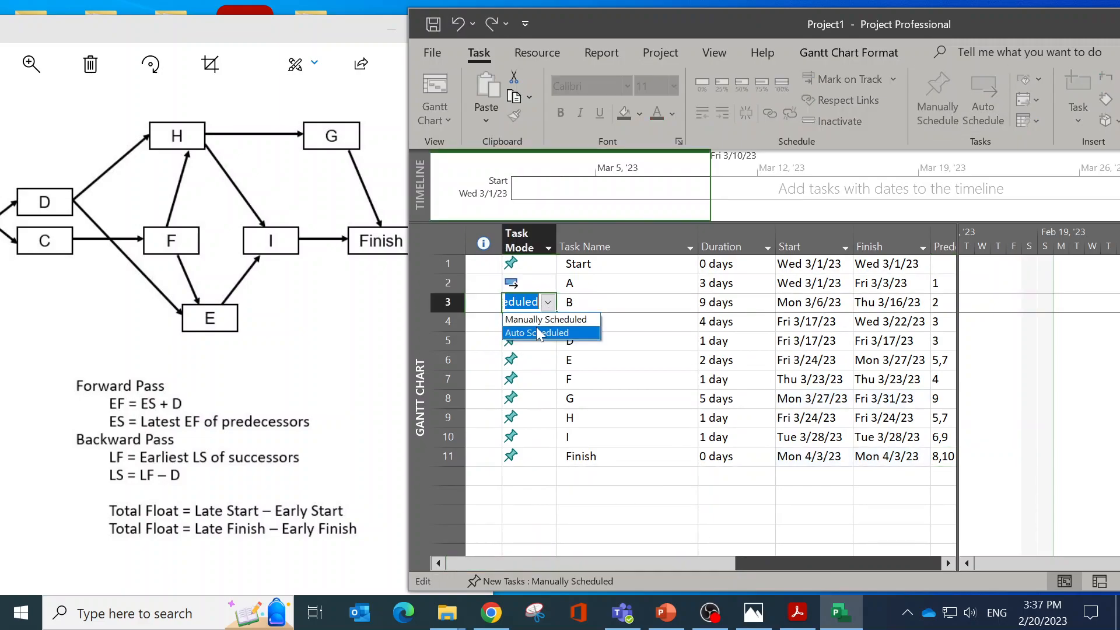
left_click(534, 321)
left_click(547, 321)
left_click(533, 346)
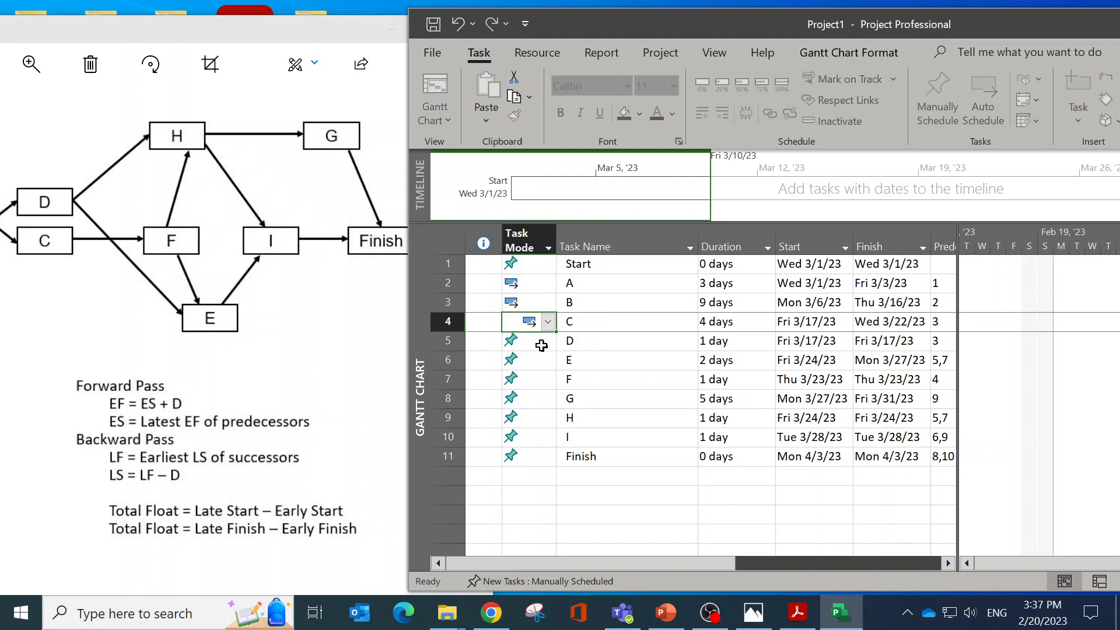
- Change the task mode of tasks D, E, F and G to Auto Scheduled
left_click(548, 344)
left_click(547, 341)
left_click(534, 365)
left_click(548, 362)
left_click(548, 359)
left_click(534, 384)
left_click(534, 379)
left_click(547, 379)
left_click(540, 410)
left_click(534, 398)
left_click(548, 398)
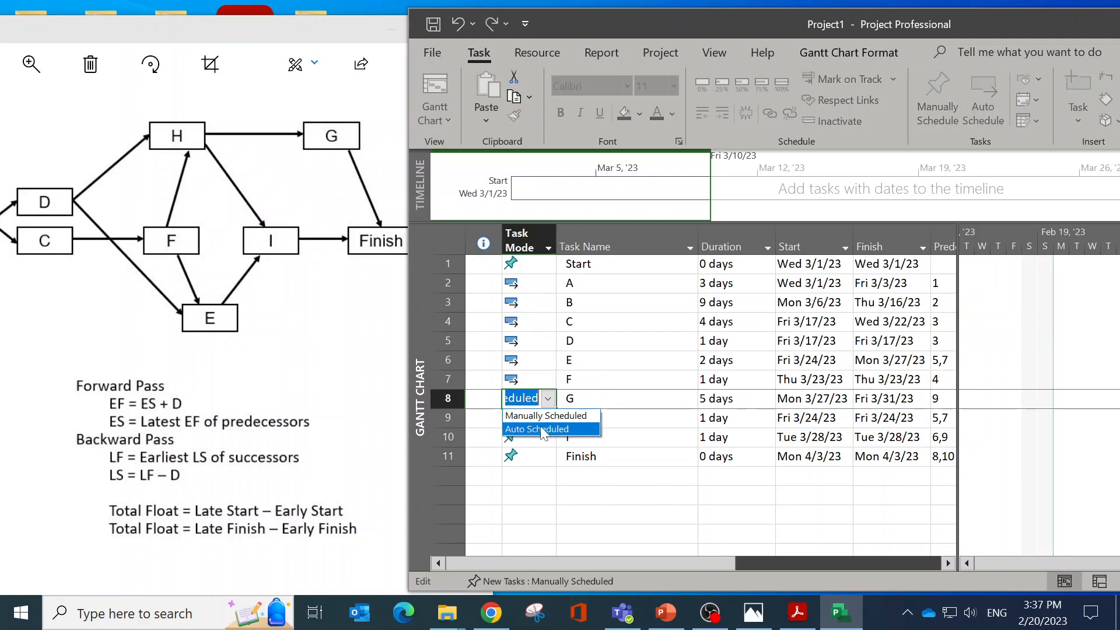
left_click(539, 429)
- Change the task mode of tasks H, I and Finish to Auto Scheduled
left_click(540, 418)
left_click(539, 419)
left_click(548, 417)
left_click(528, 452)
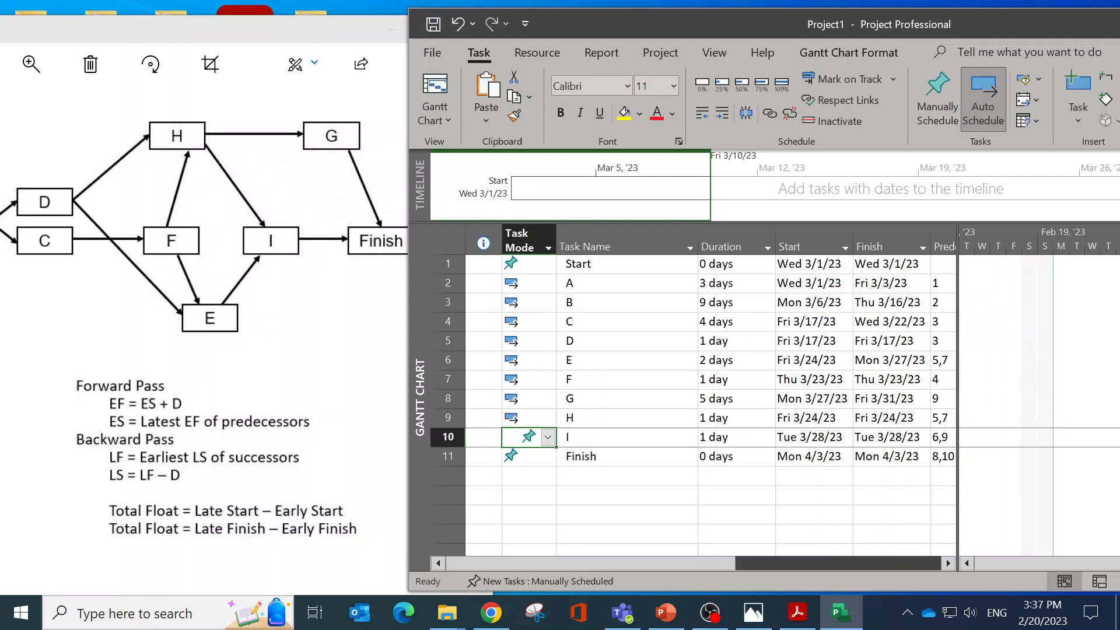
left_click(548, 437)
left_click(528, 465)
left_click(528, 456)
left_click(548, 456)
left_click(547, 486)
left_click(583, 512)
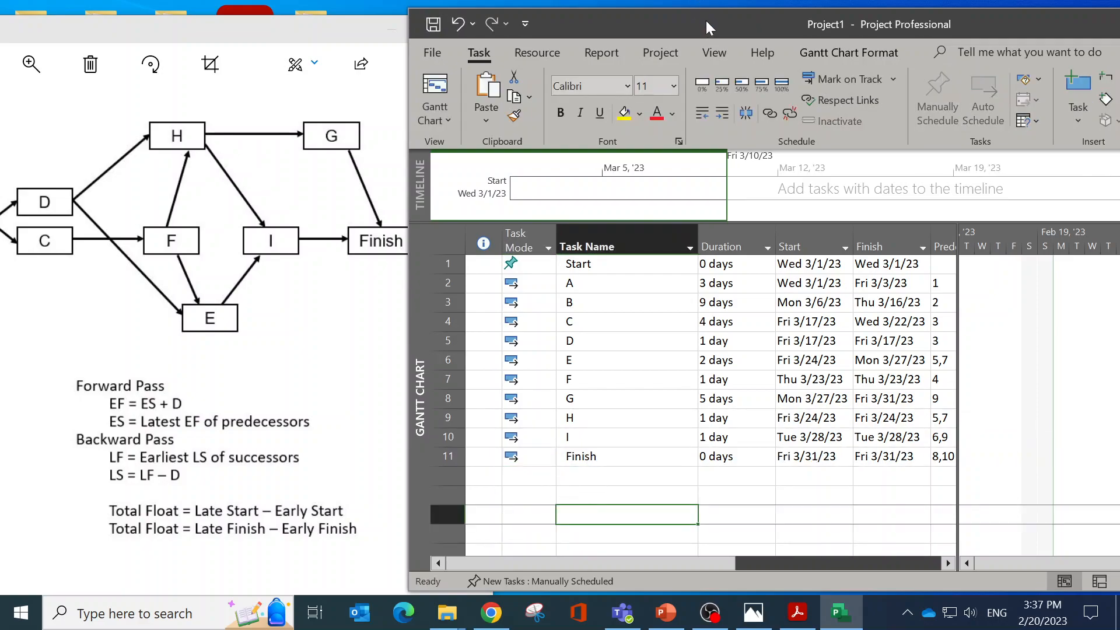
- Maximize the project window and bring the Gantt bars from Start to Finish into view
double_click(706, 20)
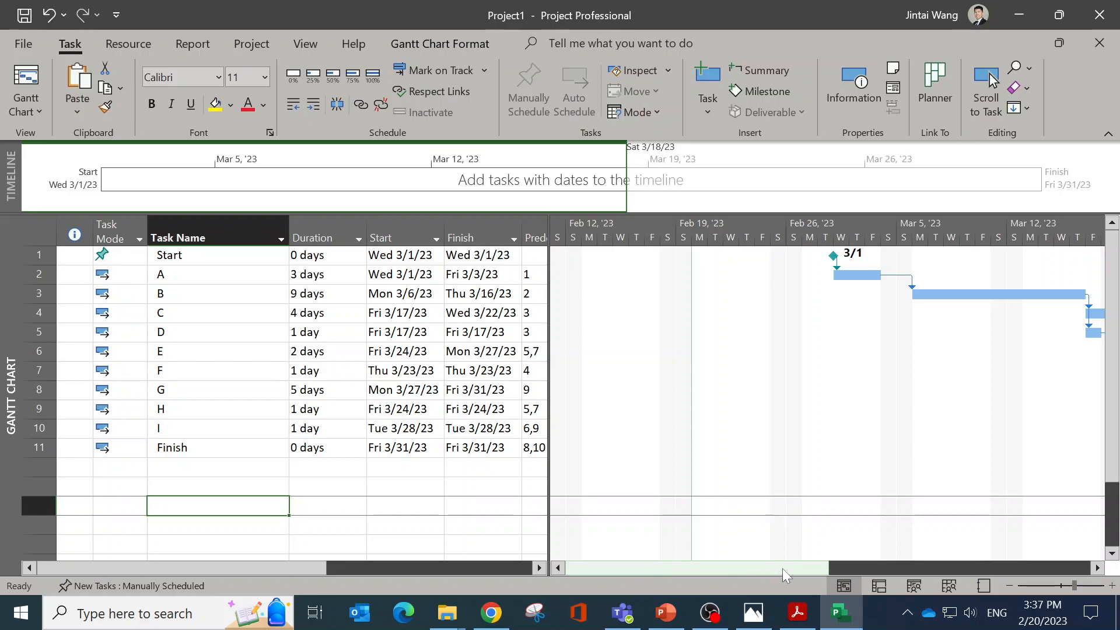
left_click_drag(772, 569, 895, 572)
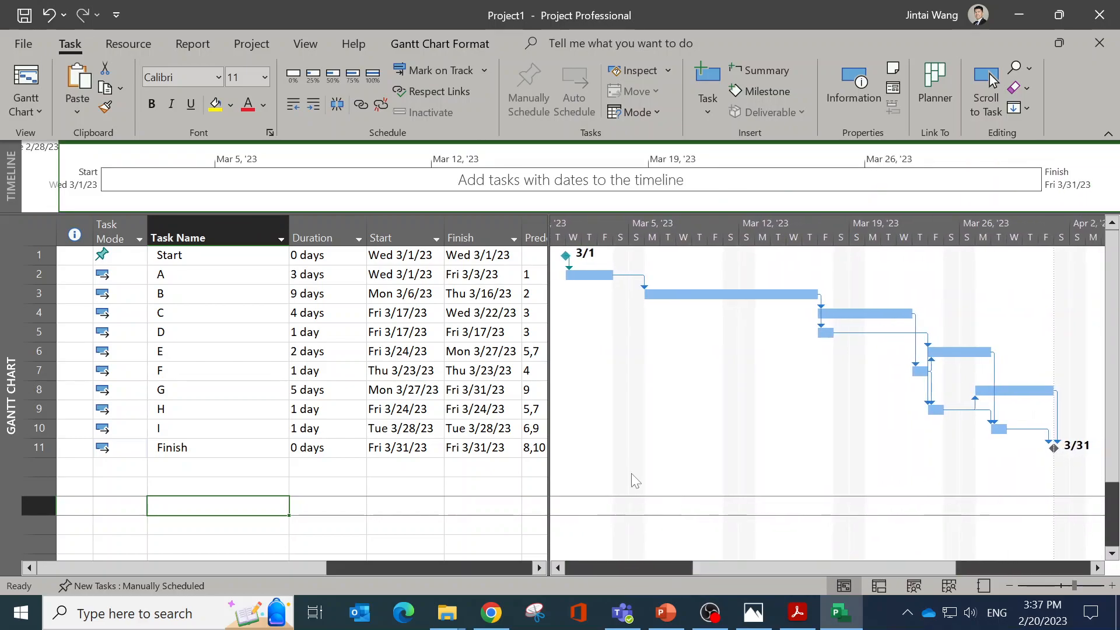
- Check the bar format options of tasks A and B in the Gantt chart without changing them
double_click(594, 278)
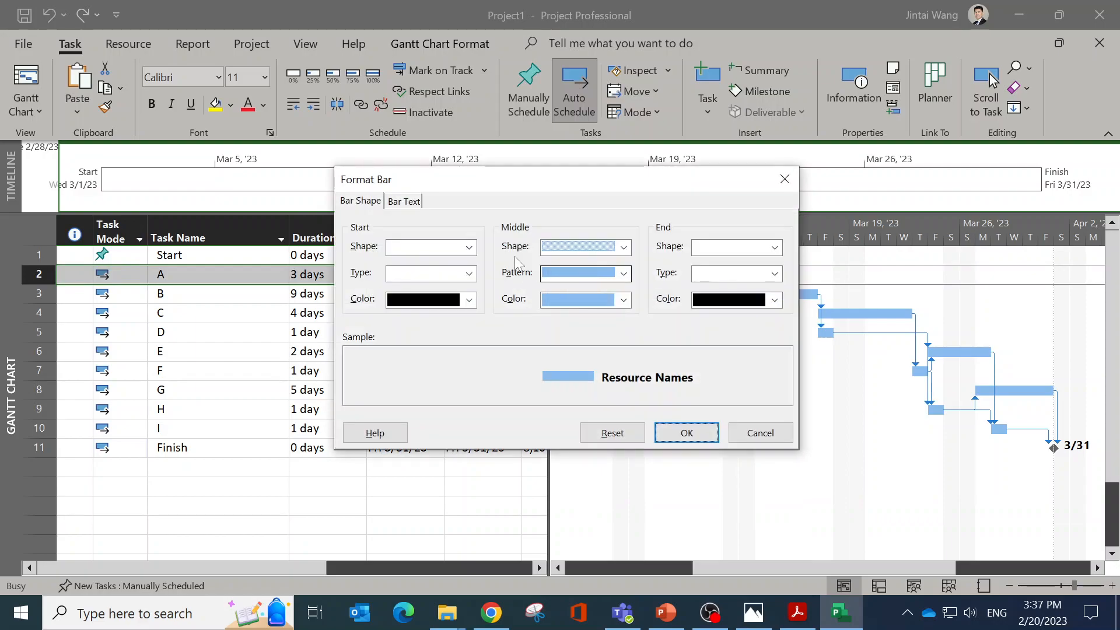
left_click(761, 439)
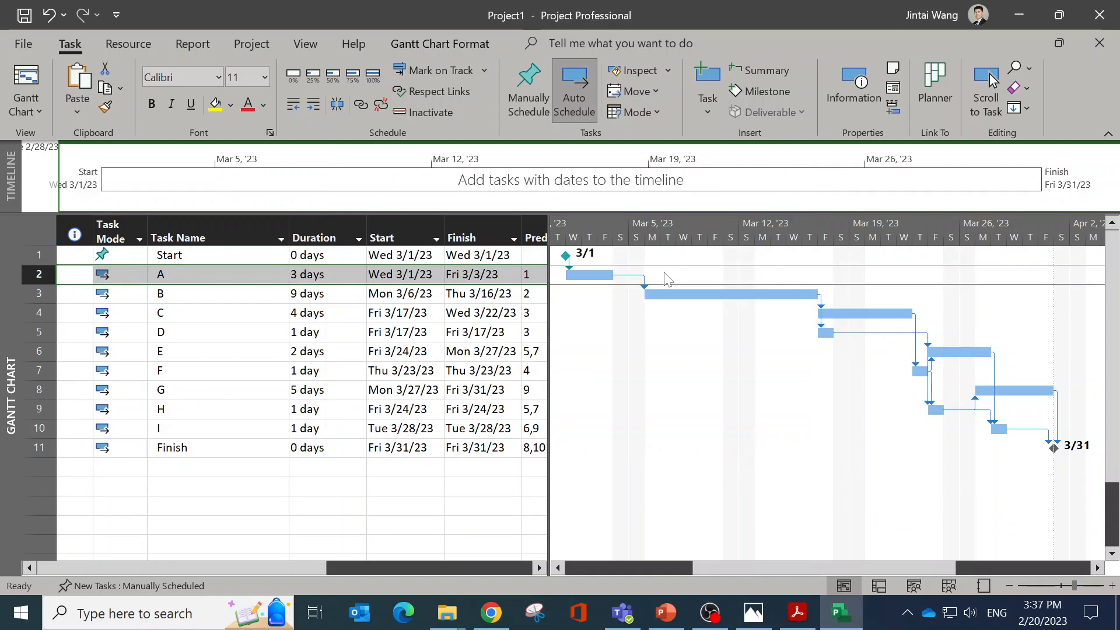
double_click(686, 293)
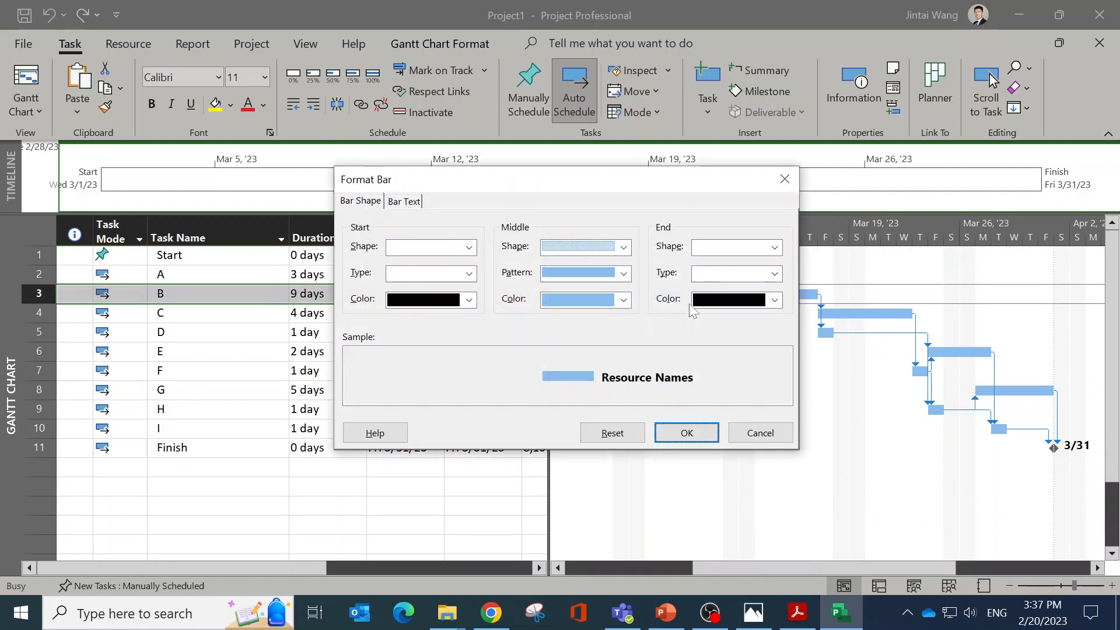
left_click(782, 180)
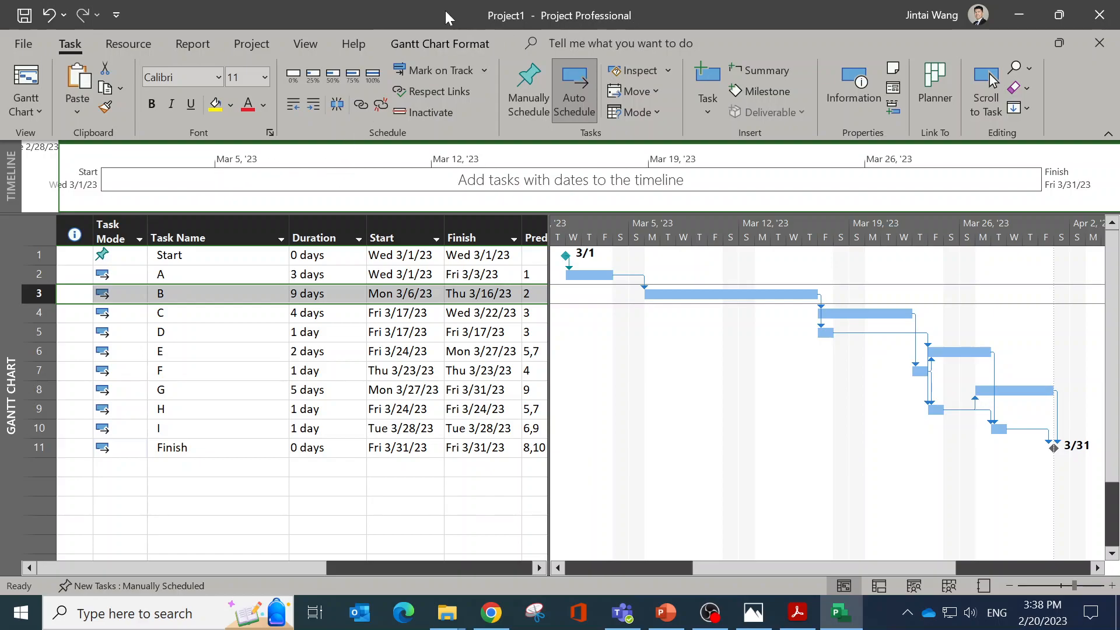
- Turn the critical task highlighting on and off in the Gantt chart, and do the same with the slack lines
left_click(305, 45)
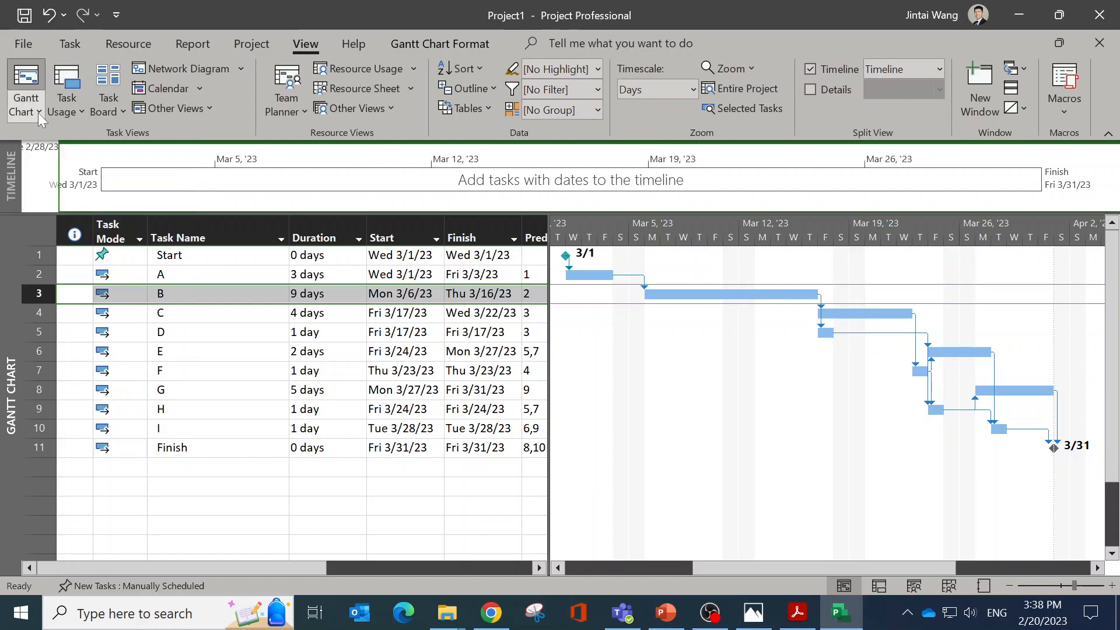
left_click(418, 44)
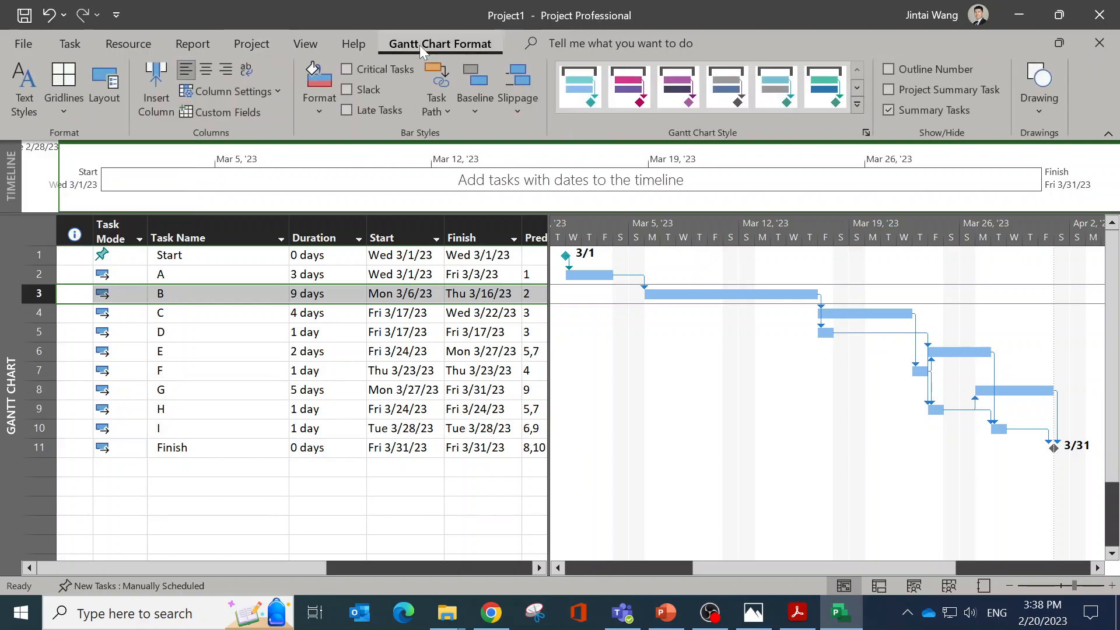
left_click(348, 70)
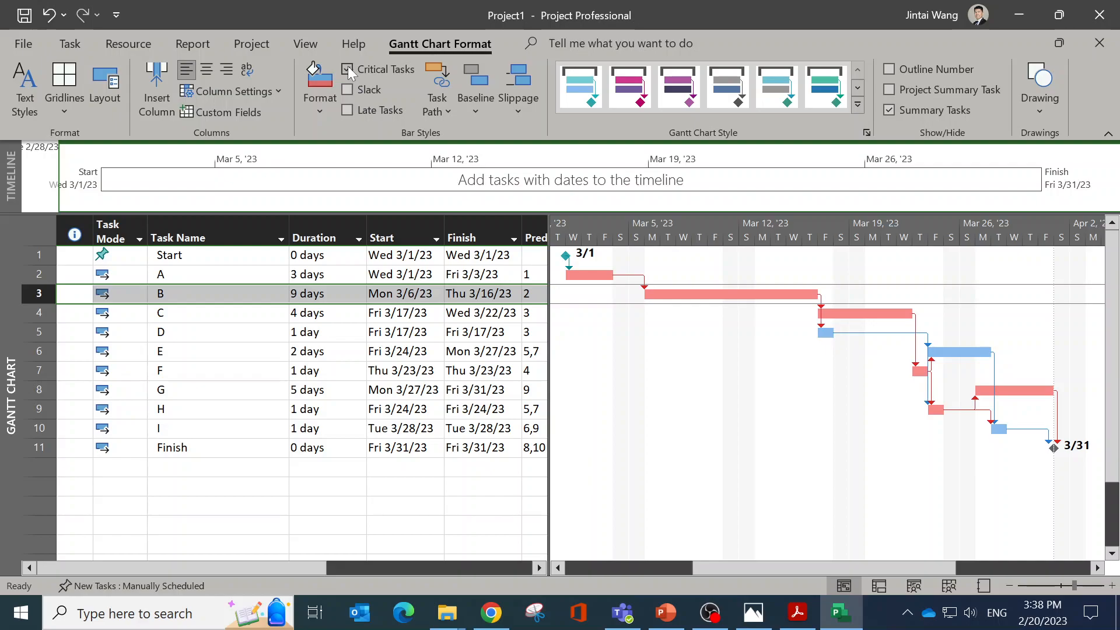
left_click(348, 69)
left_click(349, 89)
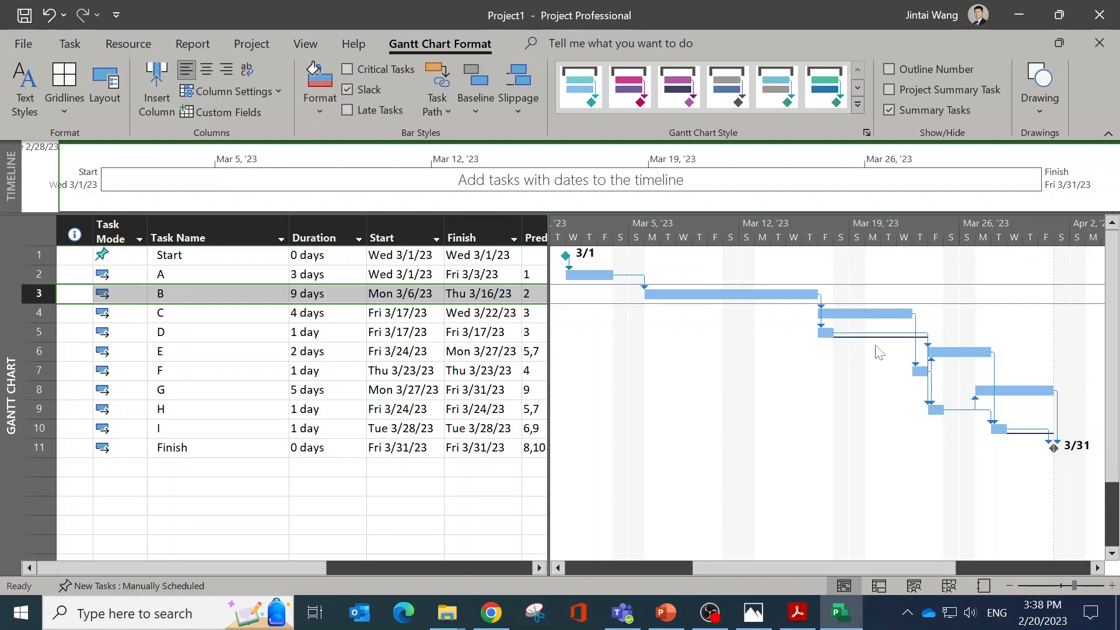
left_click(348, 89)
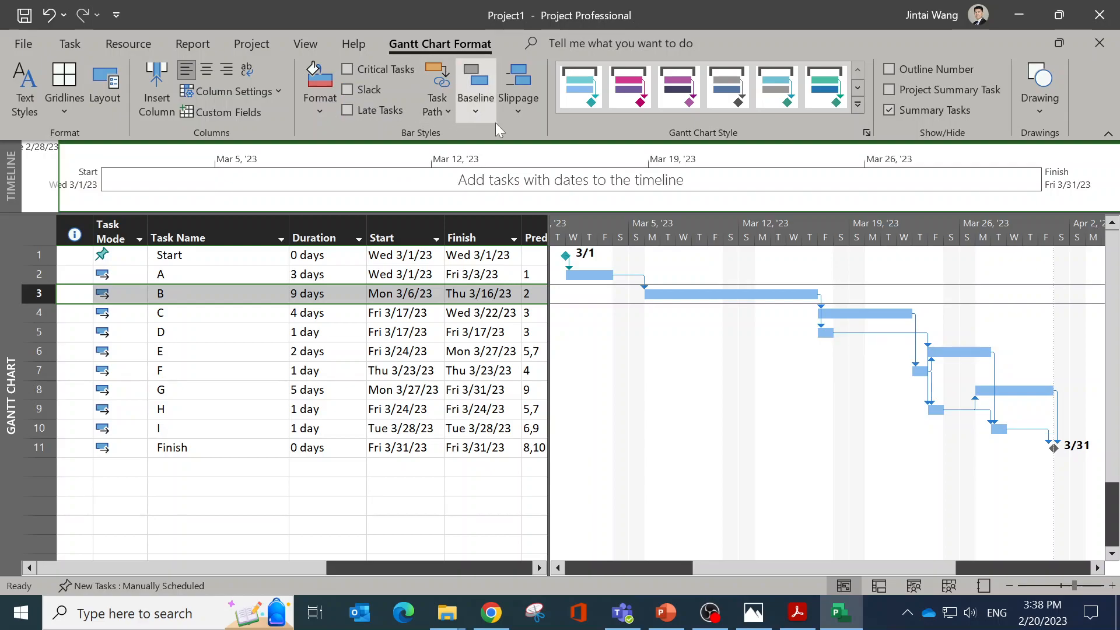
- Select the Gantt Chart view and page through its print preview
left_click(305, 44)
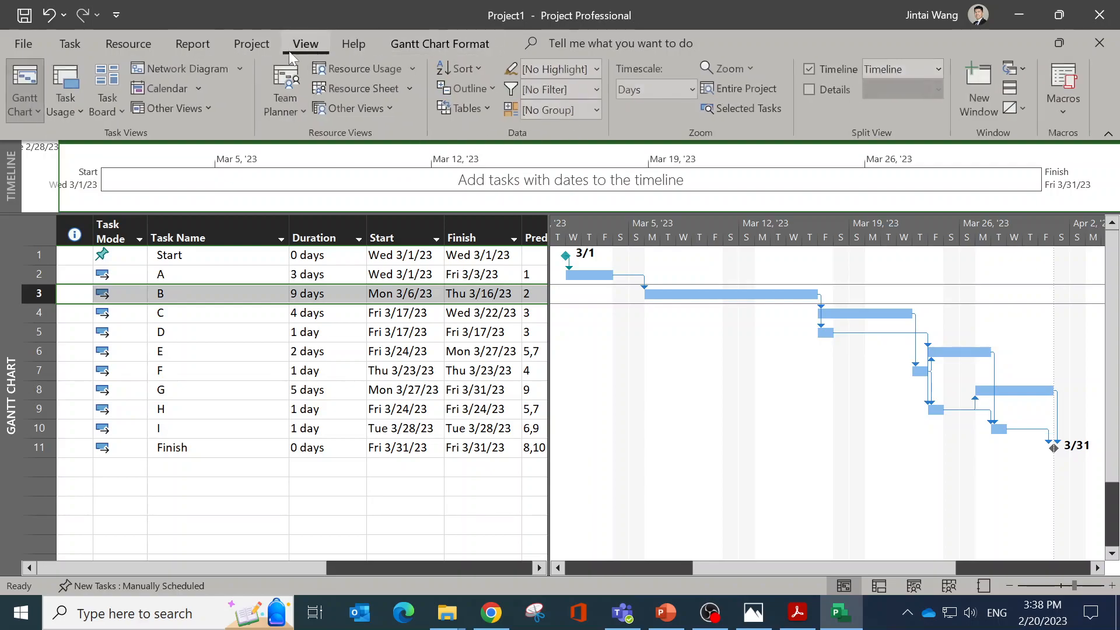
left_click(35, 112)
left_click(61, 165)
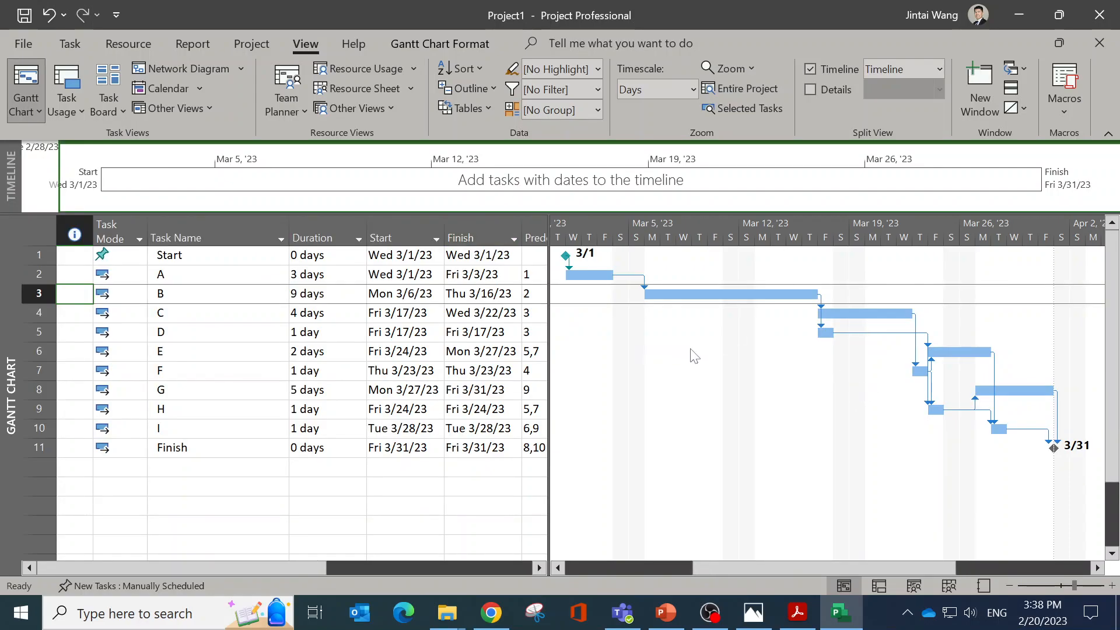
left_click(23, 43)
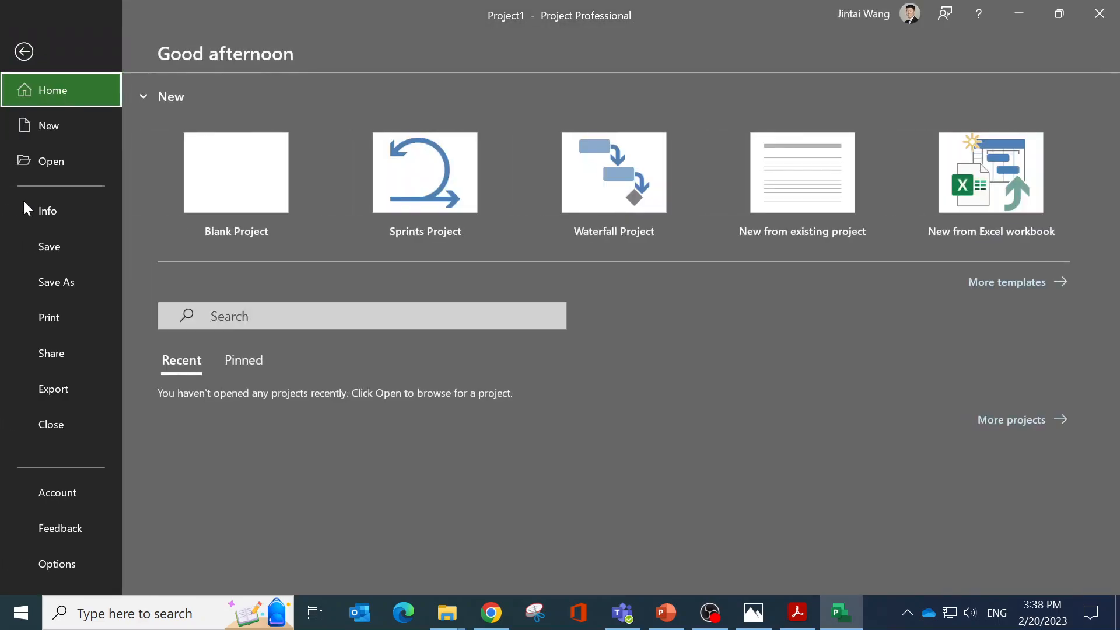
left_click(52, 318)
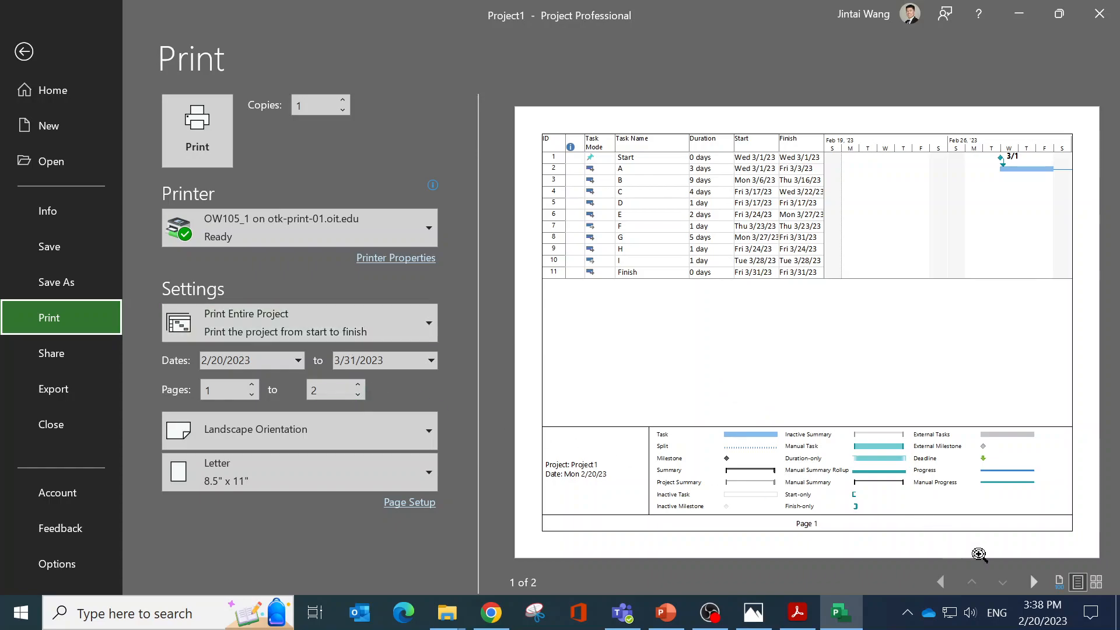
left_click(1030, 582)
left_click(940, 581)
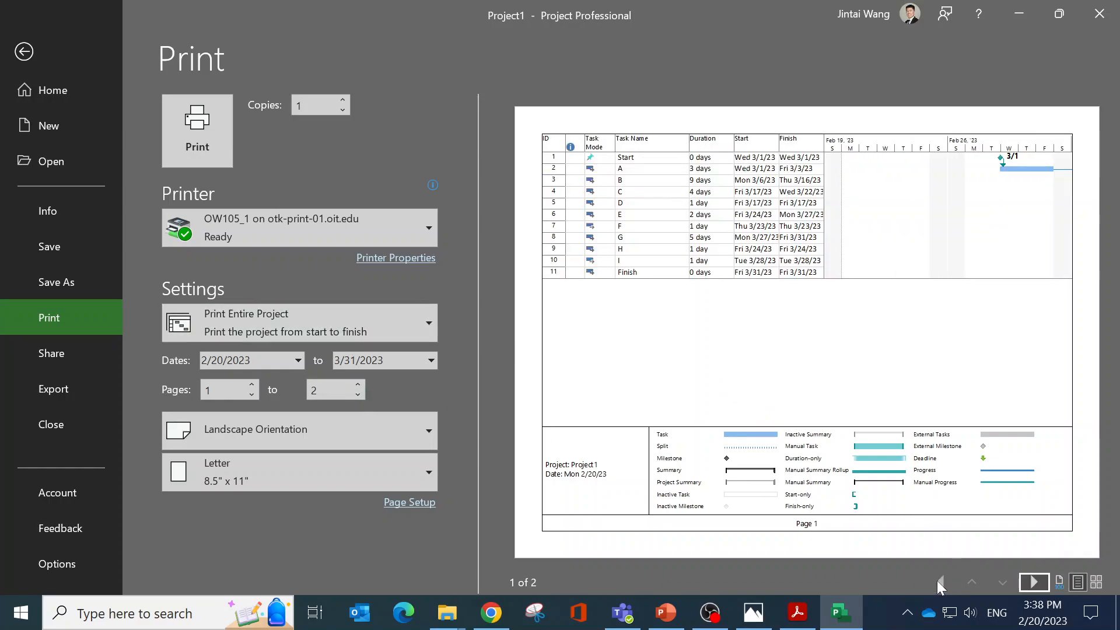
- Set up the Gantt chart printout to fit 1 page wide by 1 tall on 11×17 paper
left_click(411, 503)
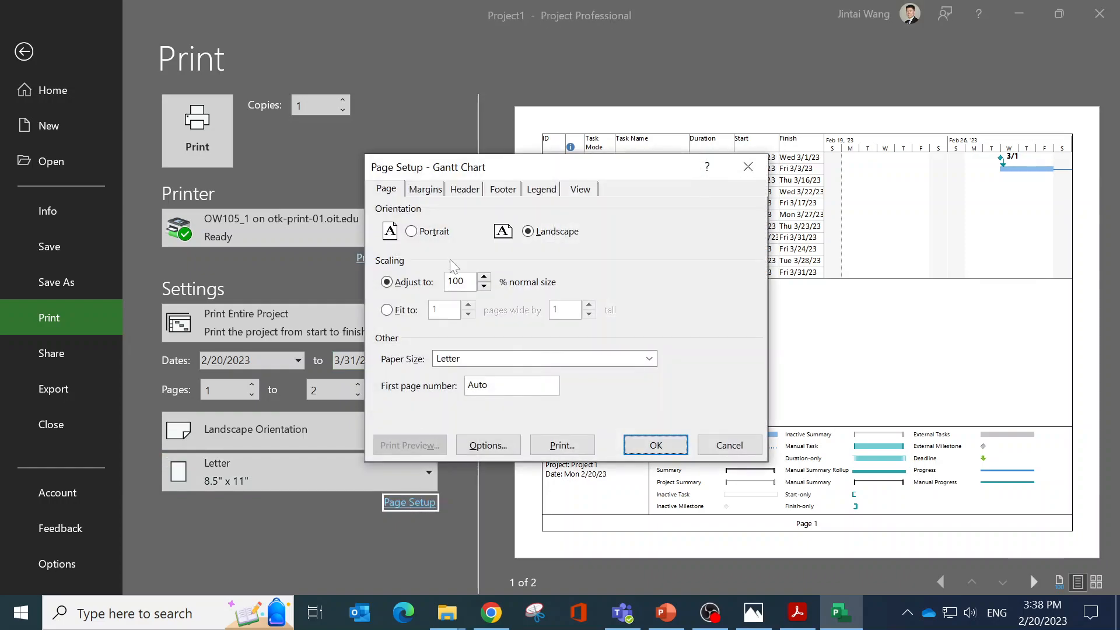
left_click(402, 311)
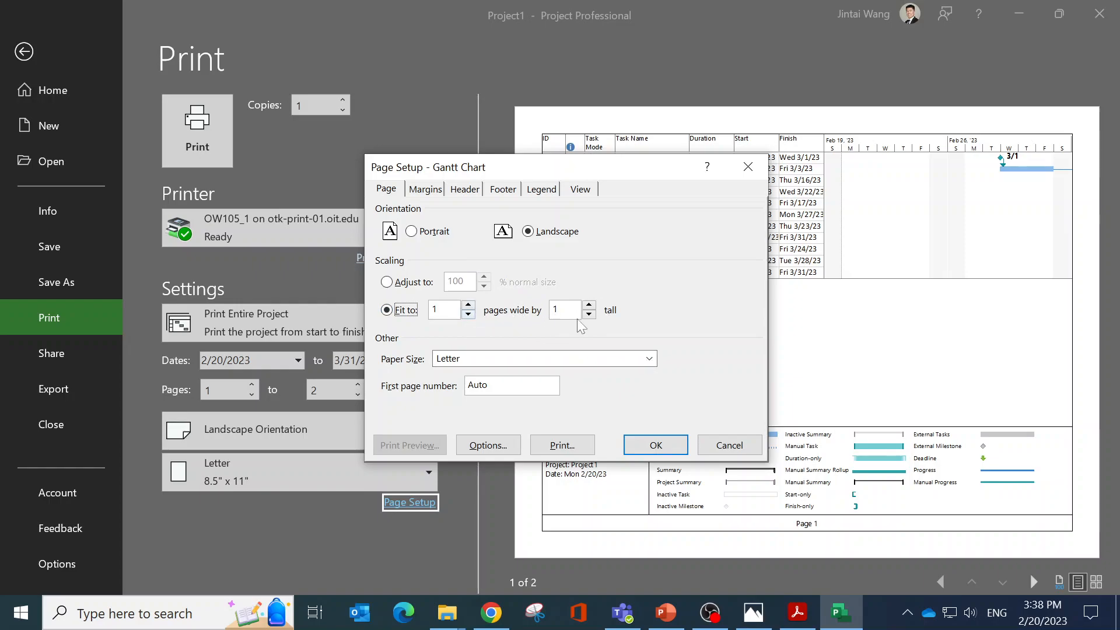
left_click(618, 358)
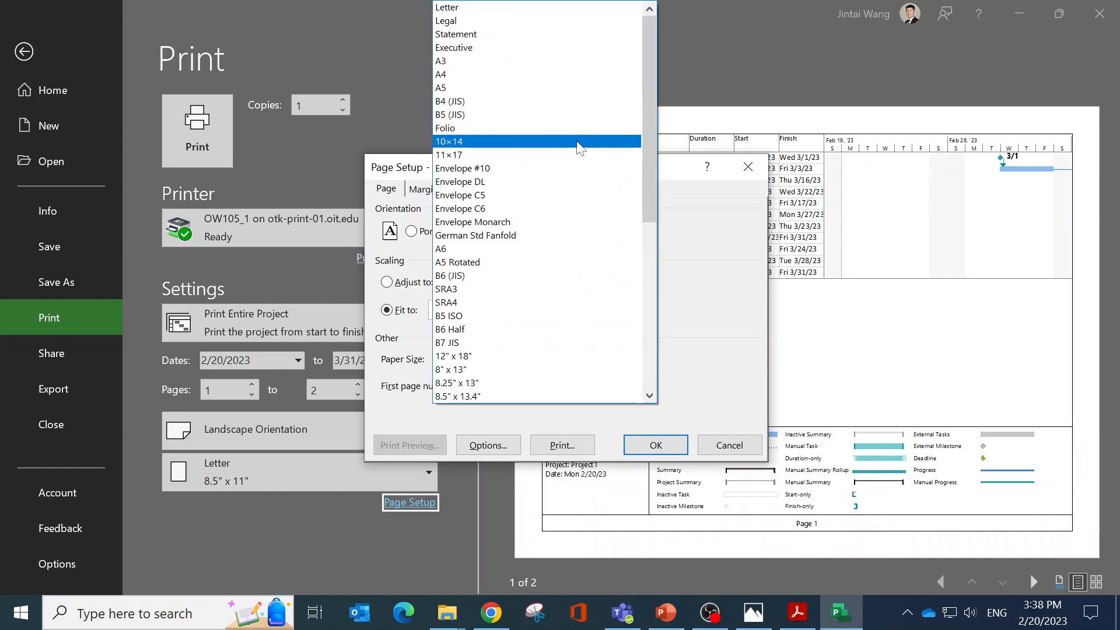
left_click(513, 155)
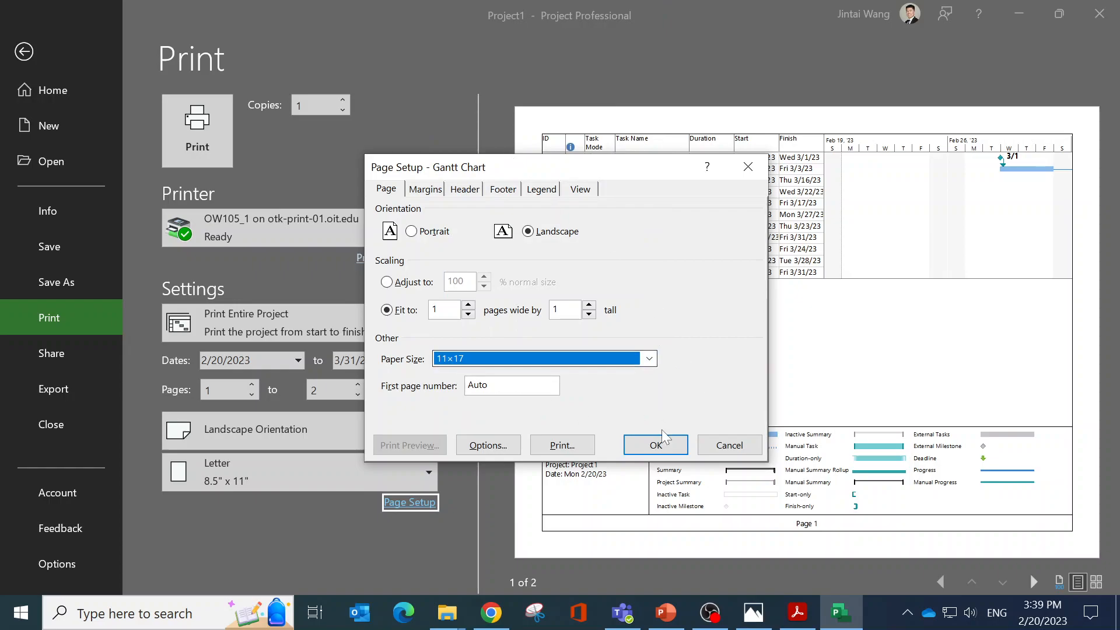
left_click(655, 445)
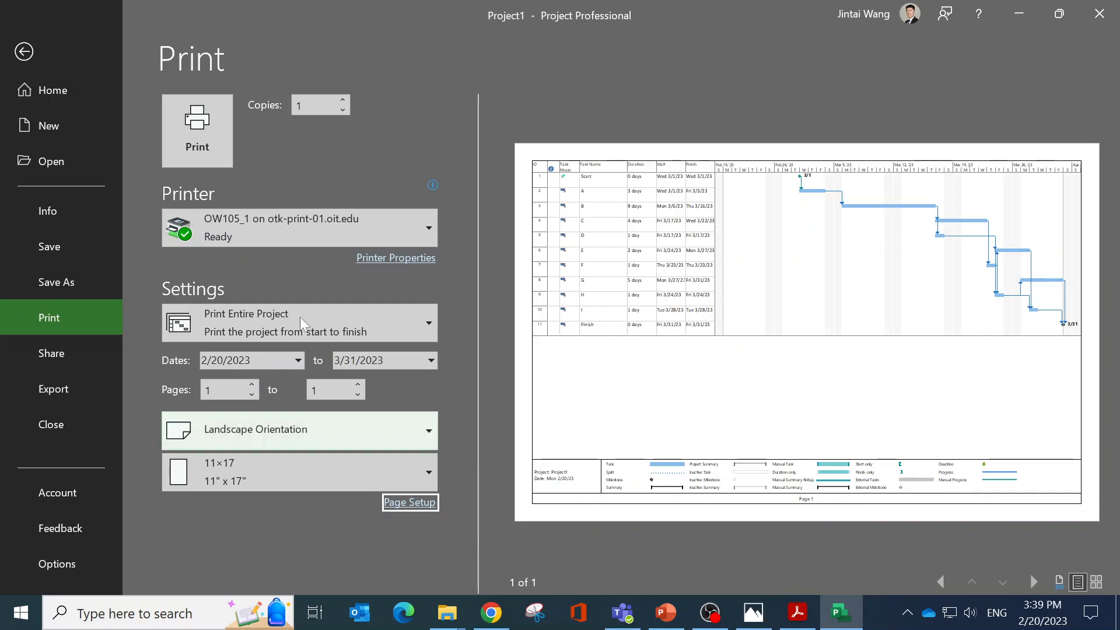
- Print the Gantt chart with the Adobe PDF printer and save the file in the Downloads folder under the suggested name
left_click(266, 233)
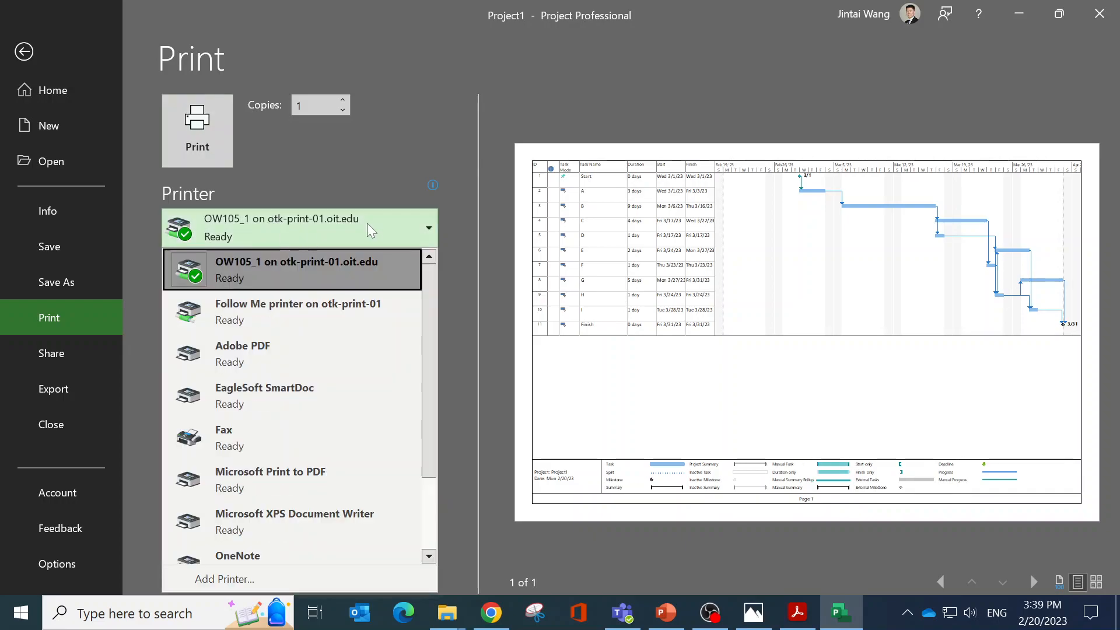
left_click(297, 347)
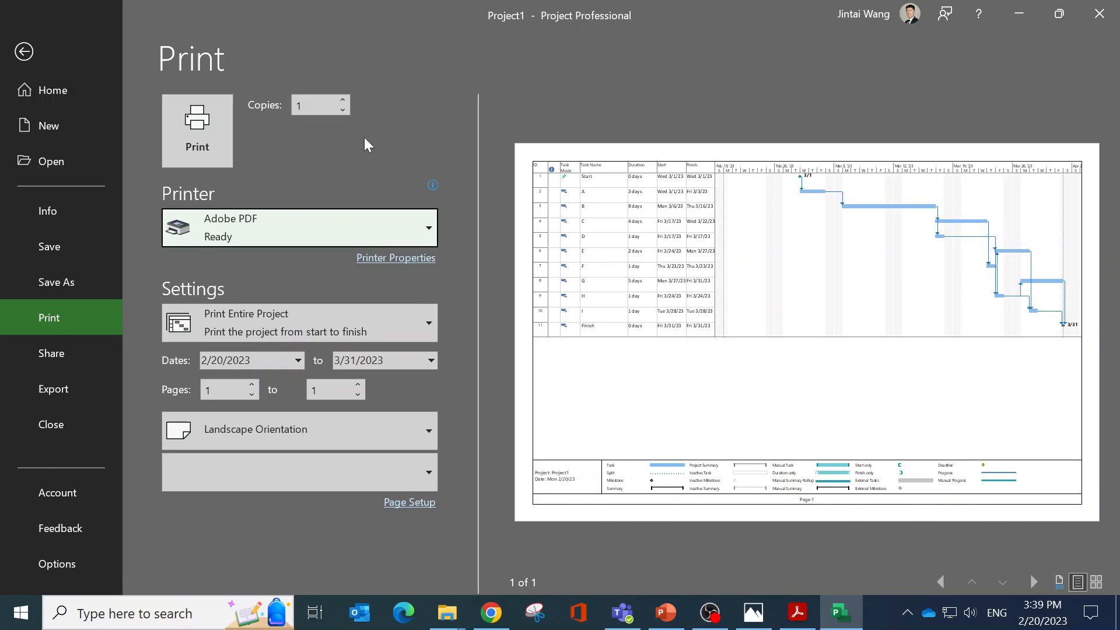
left_click(222, 145)
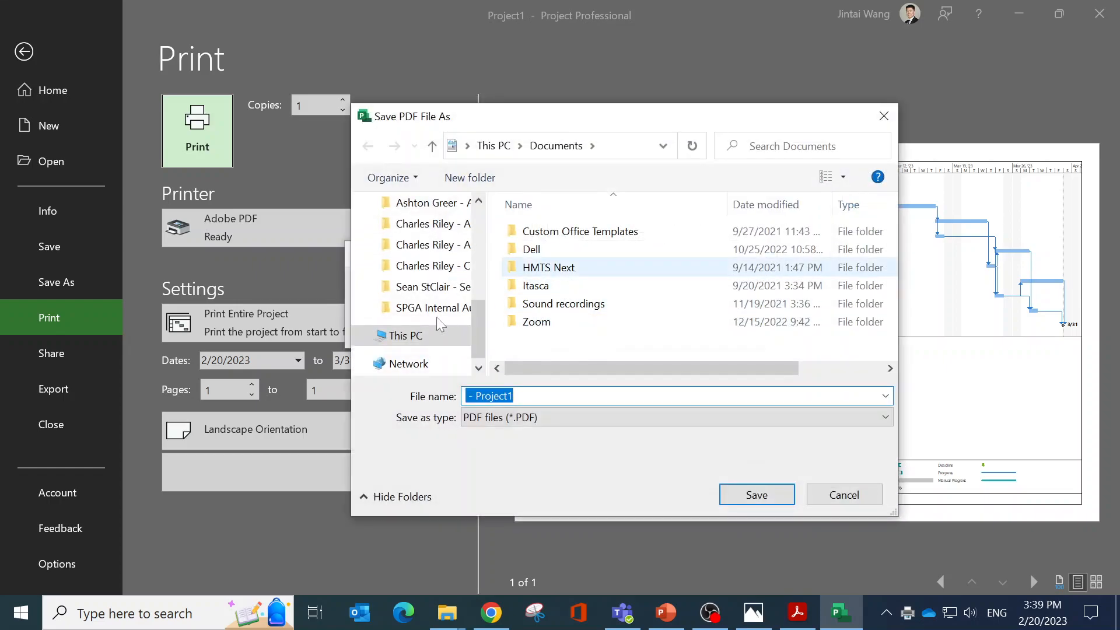
scroll(461, 231, "up", 2)
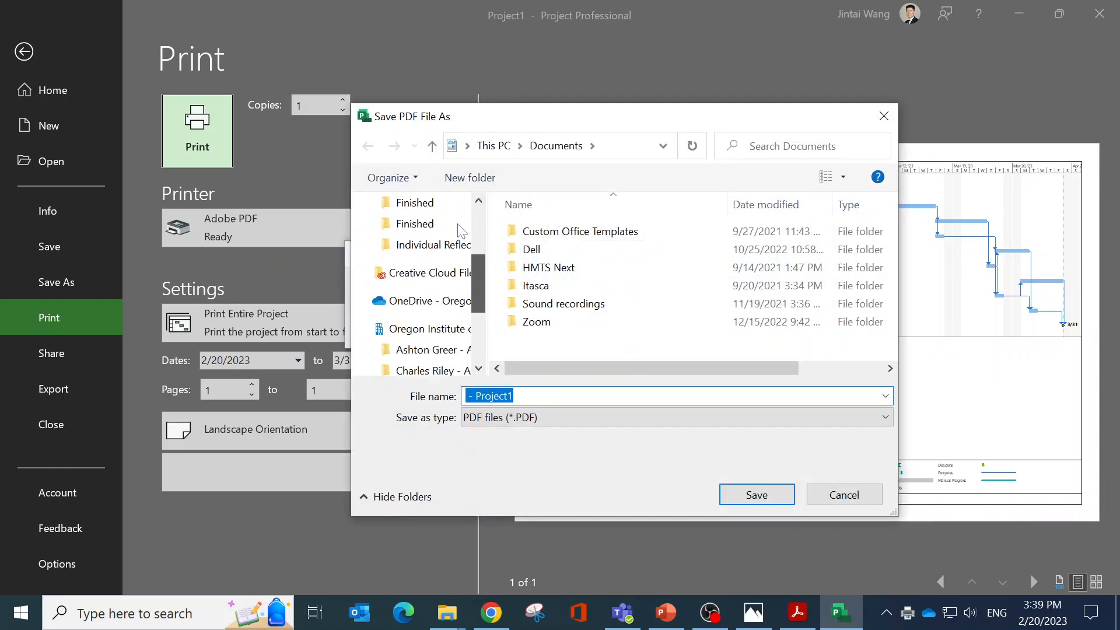
scroll(436, 224, "down", 1)
scroll(431, 245, "up", 5)
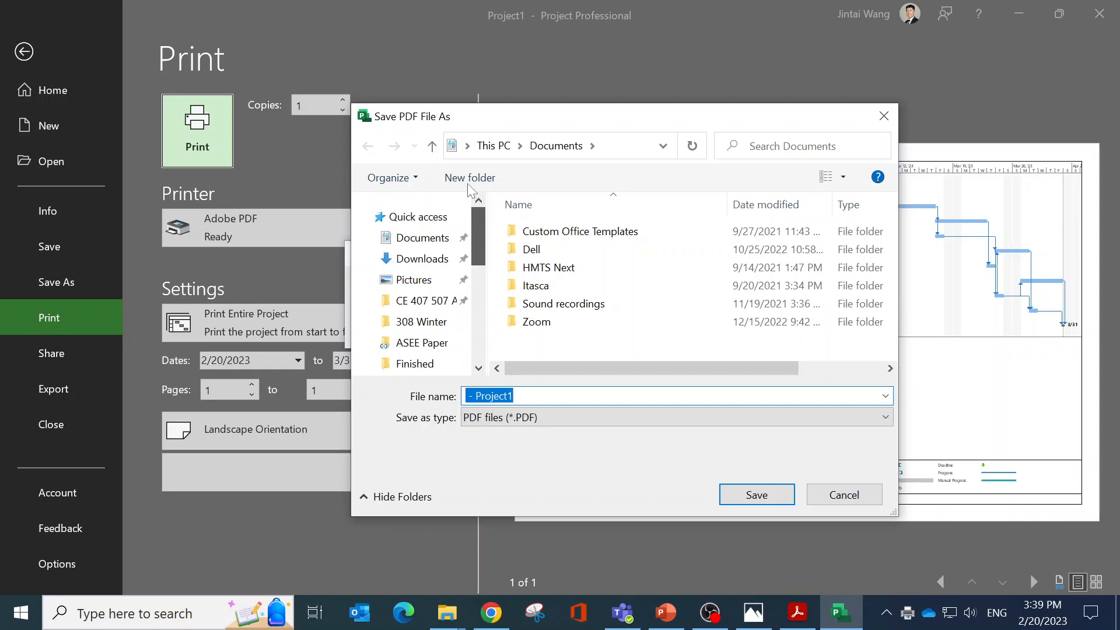
left_click(417, 263)
left_click(756, 493)
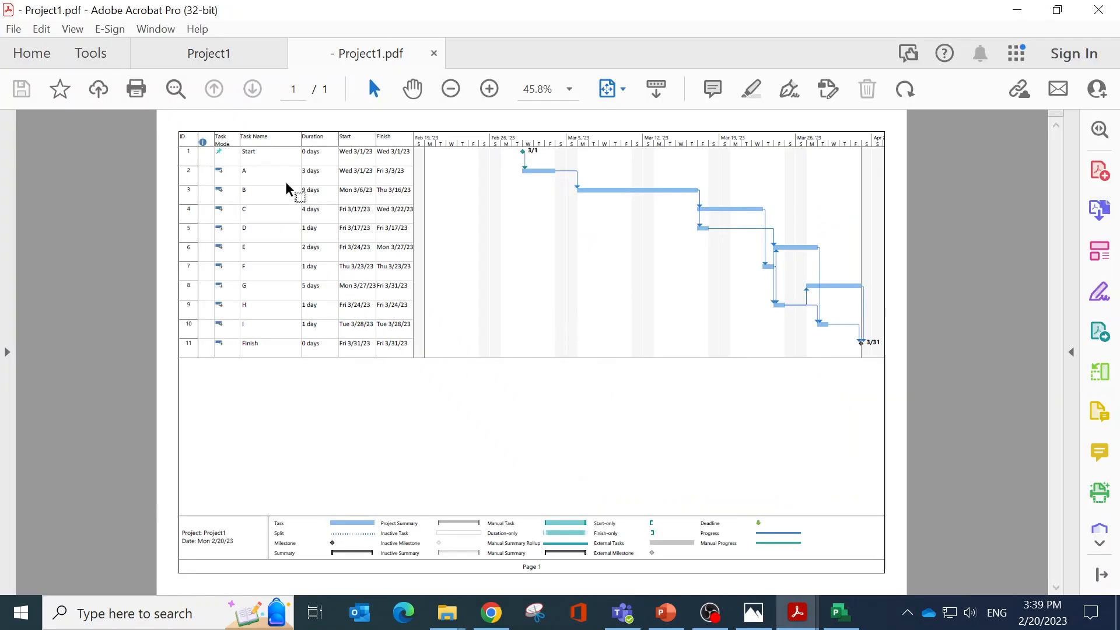
- Examine the task table, Gantt bars and legend in the exported PDF, and return to the project in Project Professional
scroll(214, 192, "up", 3)
scroll(287, 250, "down", 3)
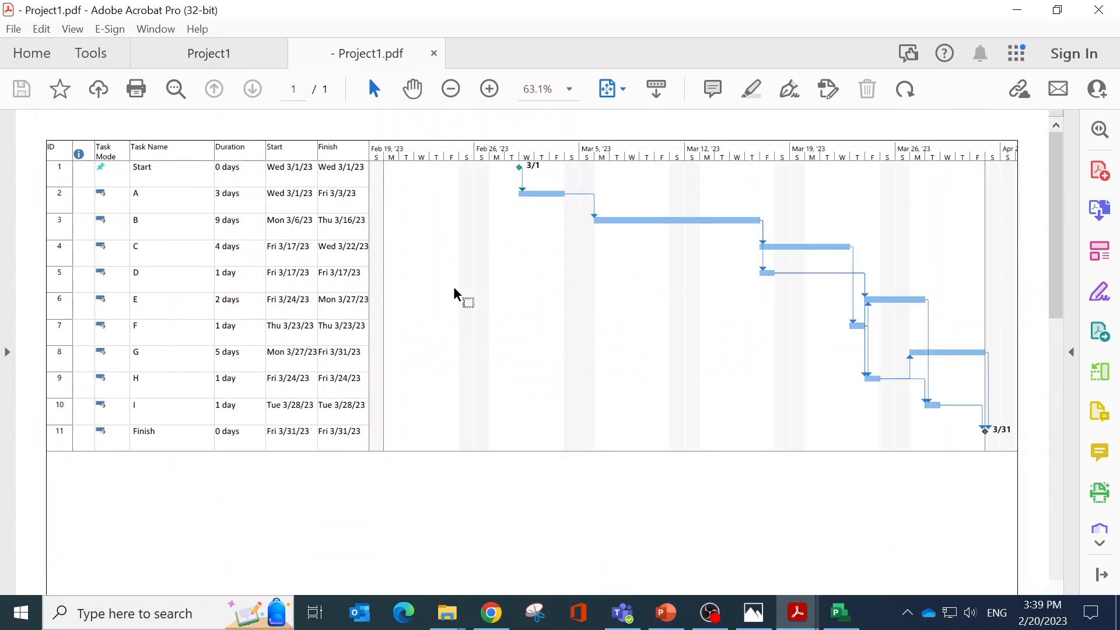
scroll(828, 333, "down", 3)
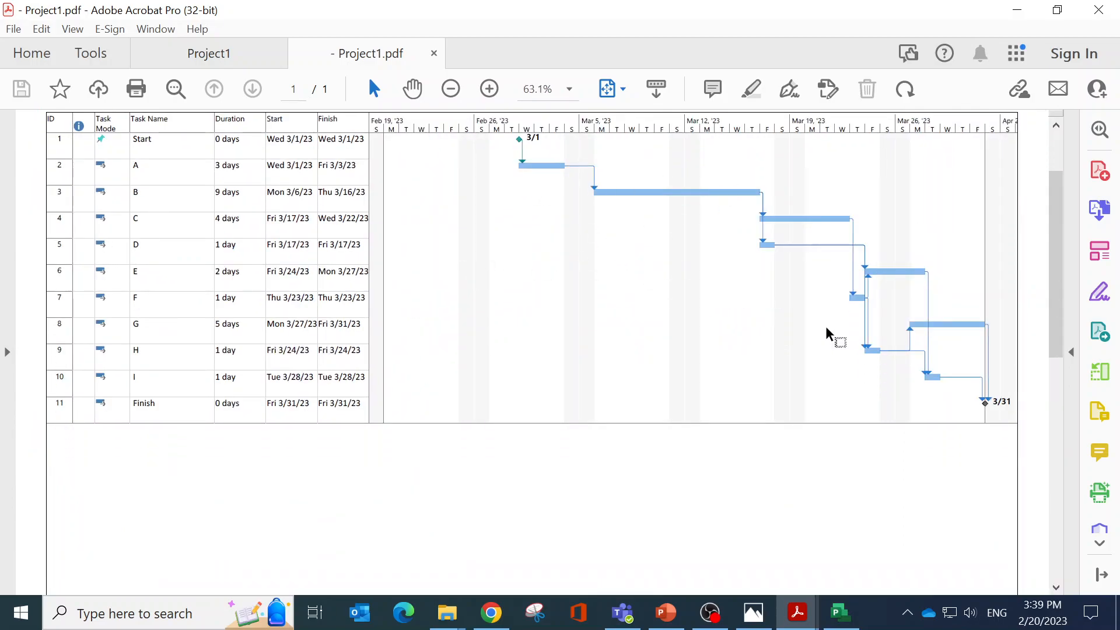
scroll(310, 498, "up", 1)
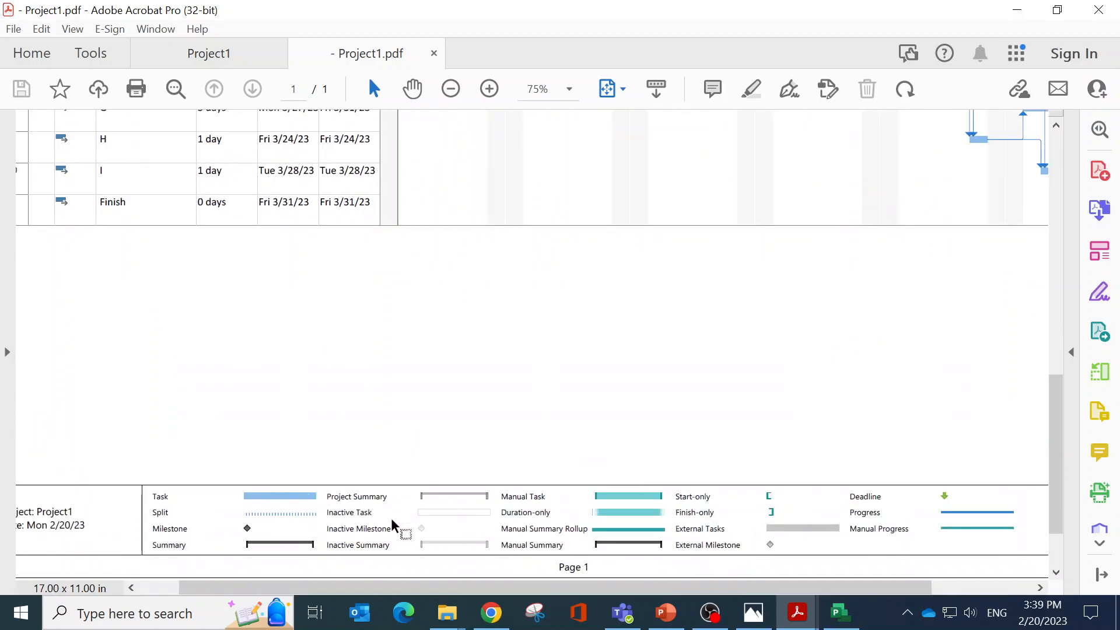
scroll(620, 537, "down", 3)
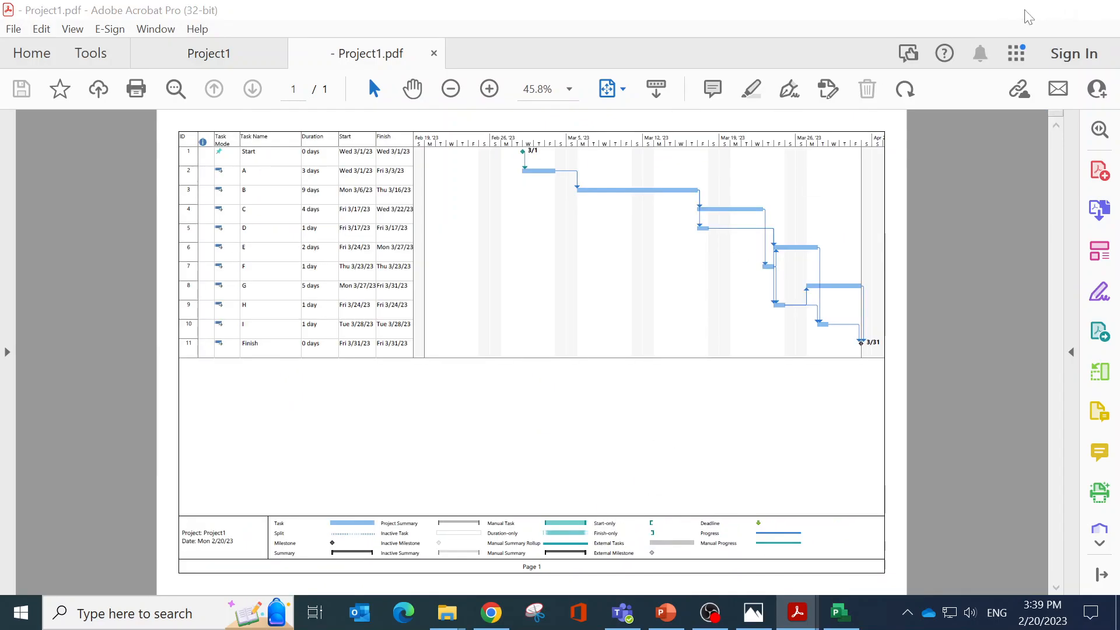
left_click(1016, 10)
left_click(29, 51)
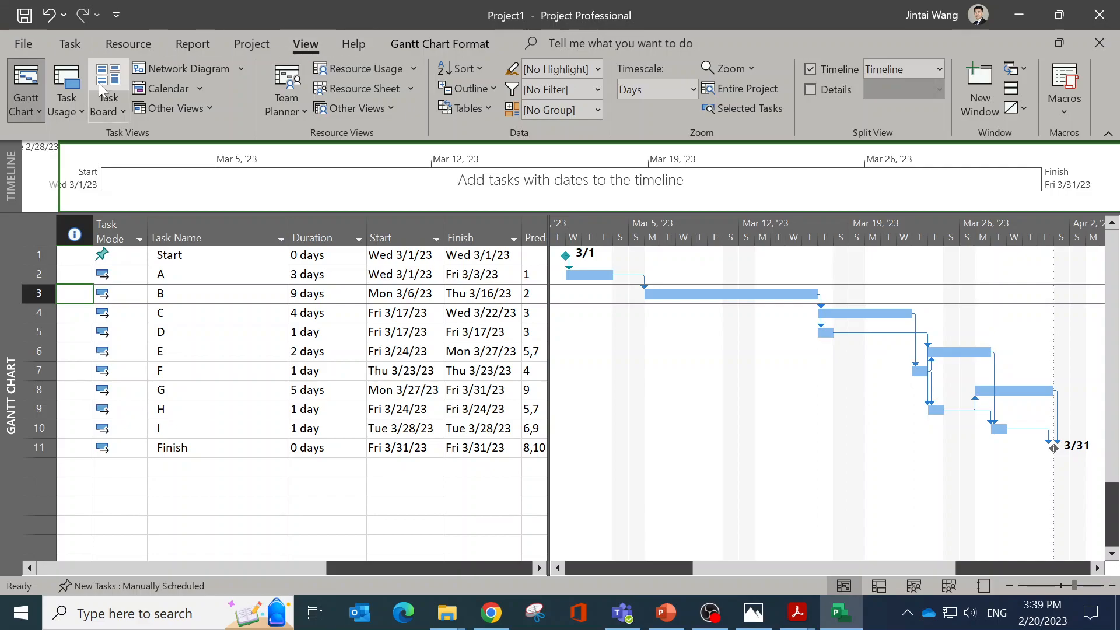
- Show the project in the Tracking Gantt view with all bars from Start to Finish visible
left_click(37, 114)
left_click(72, 184)
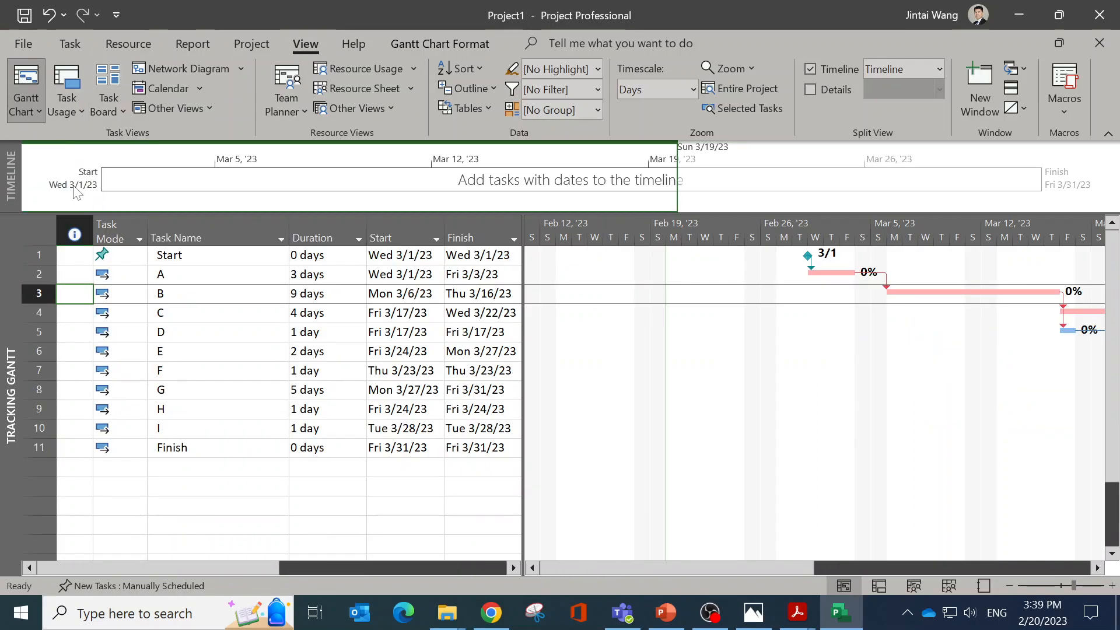
left_click_drag(784, 567, 898, 569)
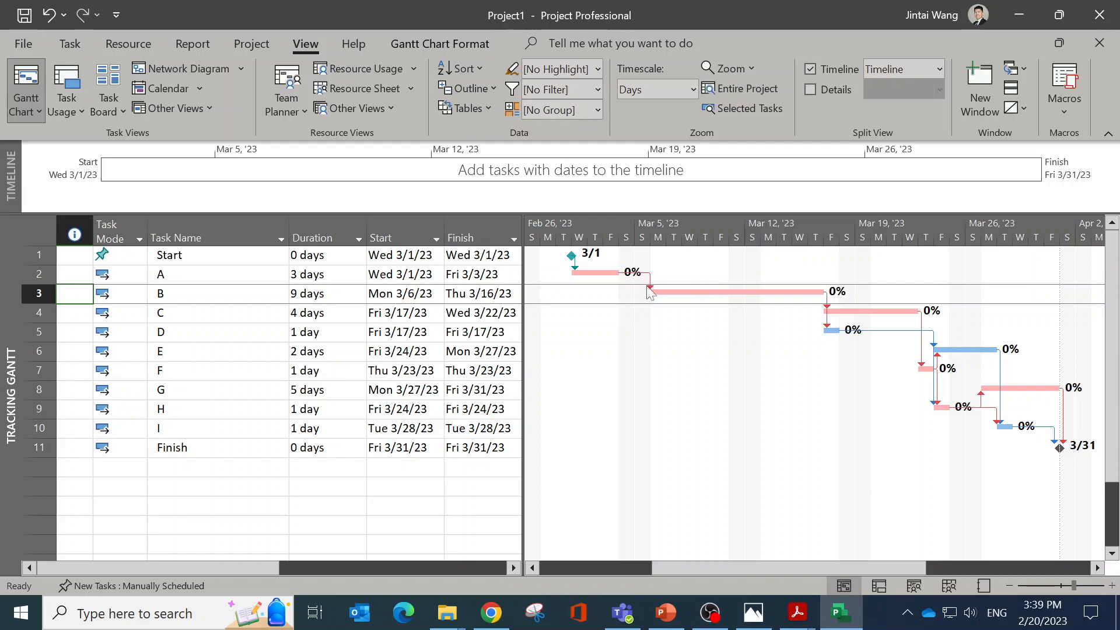
mouse_move(908, 567)
left_mouse_down()
mouse_move(899, 571)
mouse_move(965, 570)
mouse_move(905, 581)
left_mouse_up()
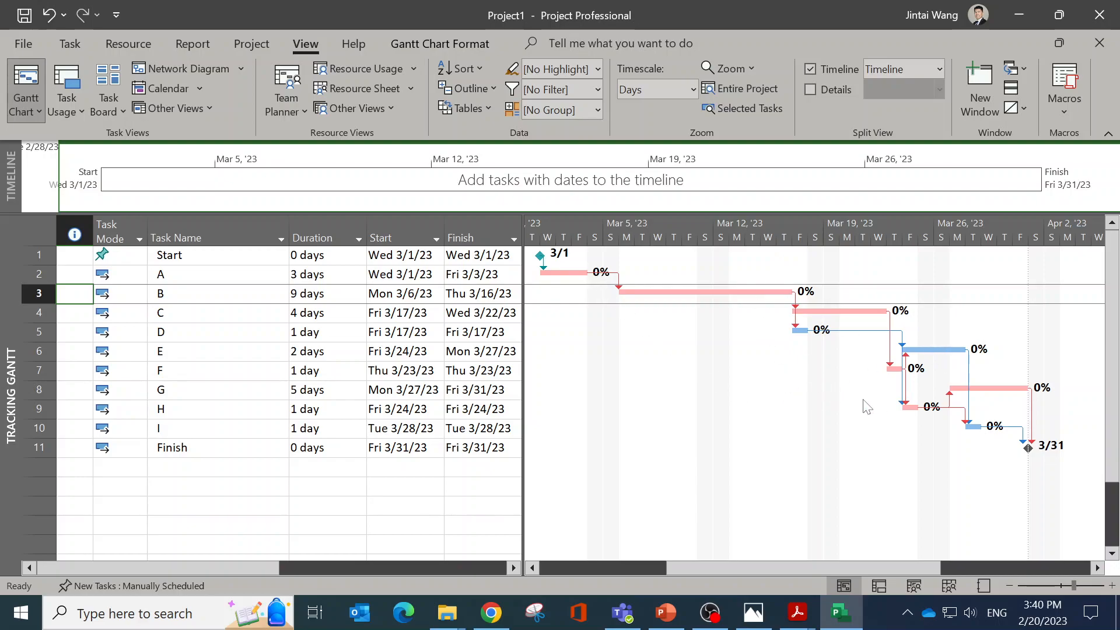
- Show the project in the Network Diagram view and look along the chain of task boxes from Start onward
left_click(27, 111)
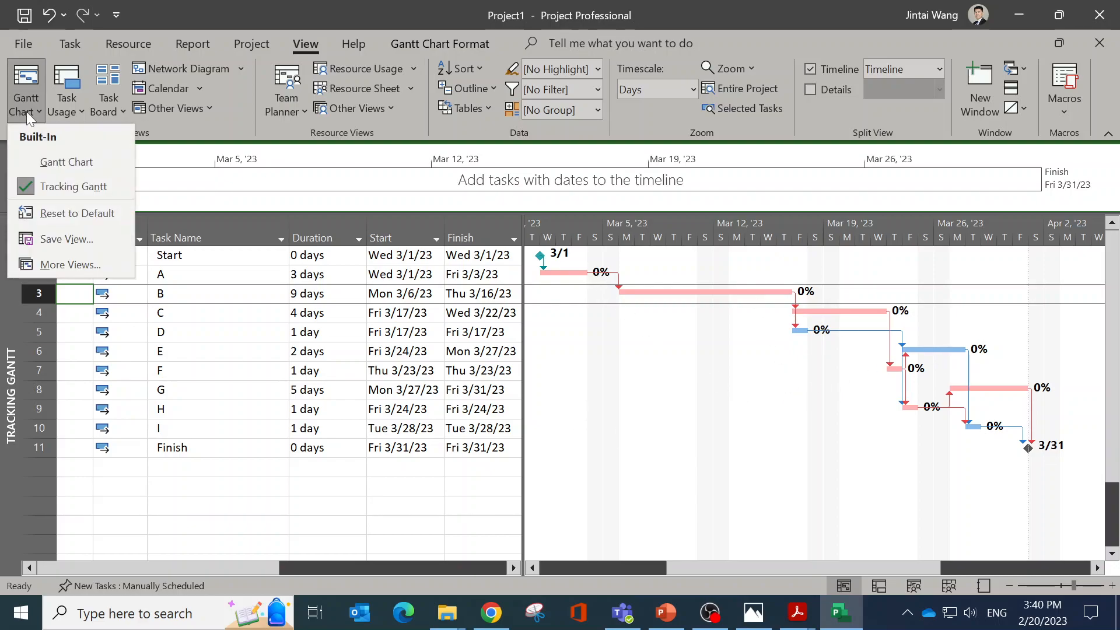
left_click(190, 68)
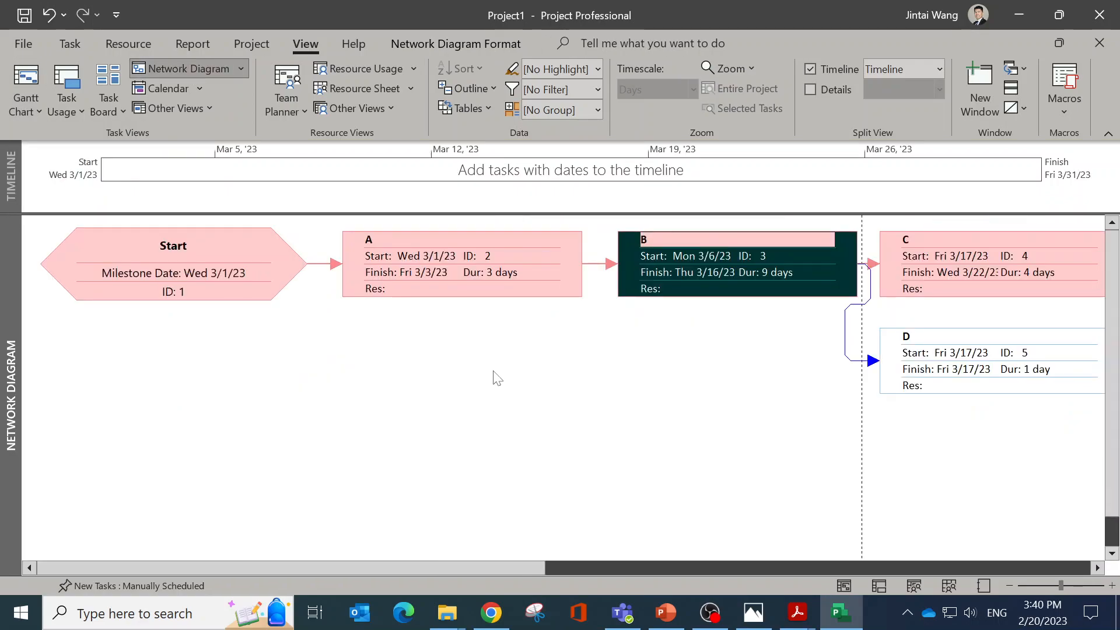
left_click_drag(513, 567, 613, 575)
- Show the project in the Calendar view, review the tasks across March 2023 and enlarge the calendar rows
left_click(170, 87)
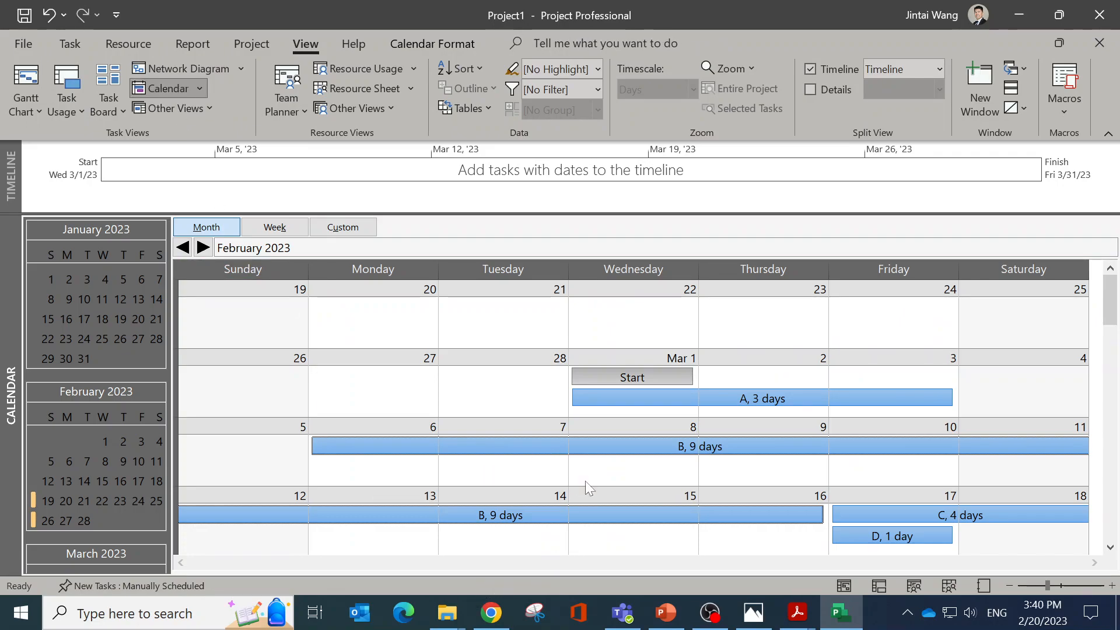
scroll(586, 481, "down", 3)
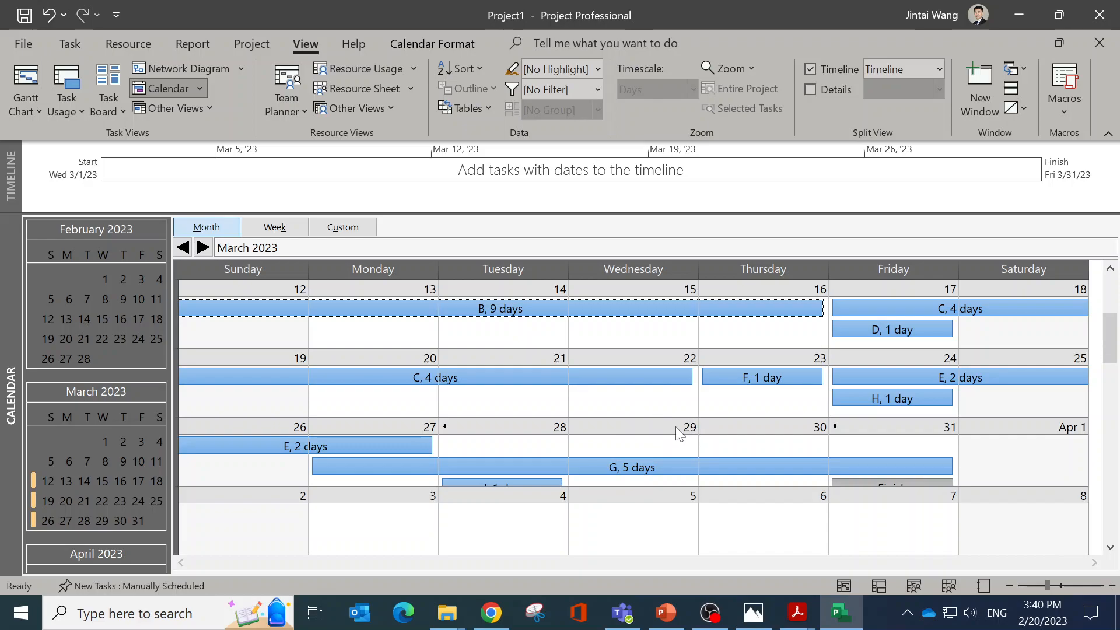
scroll(675, 432, "up", 1)
scroll(677, 432, "up", 1)
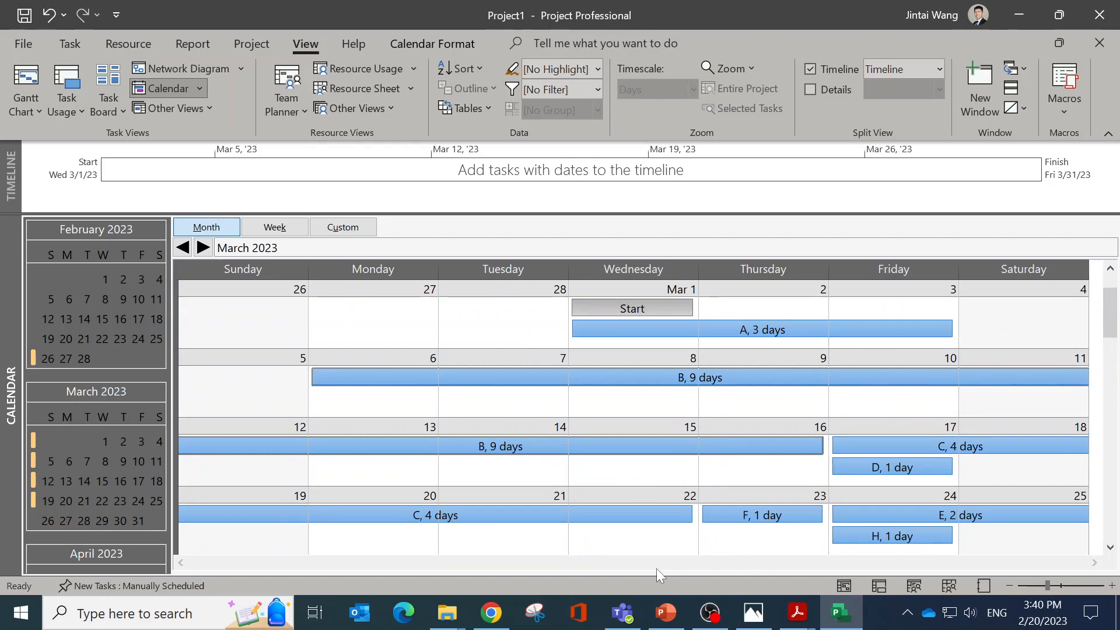
left_click(1059, 586)
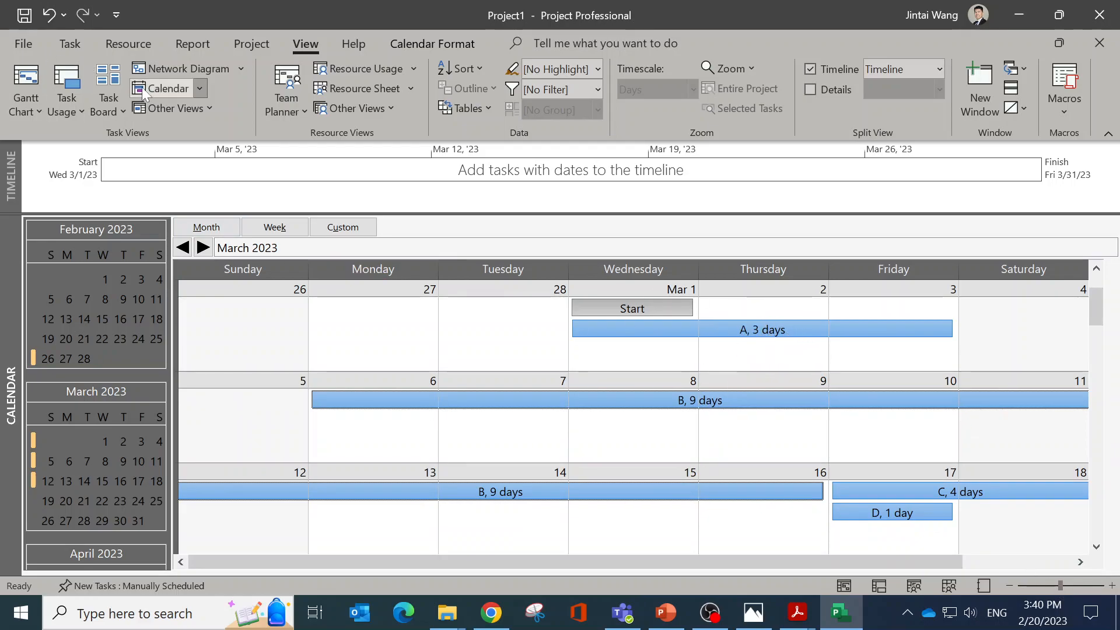
- Return to the Network Diagram view and follow the task boxes and their links from Start through to Finish
left_click(165, 76)
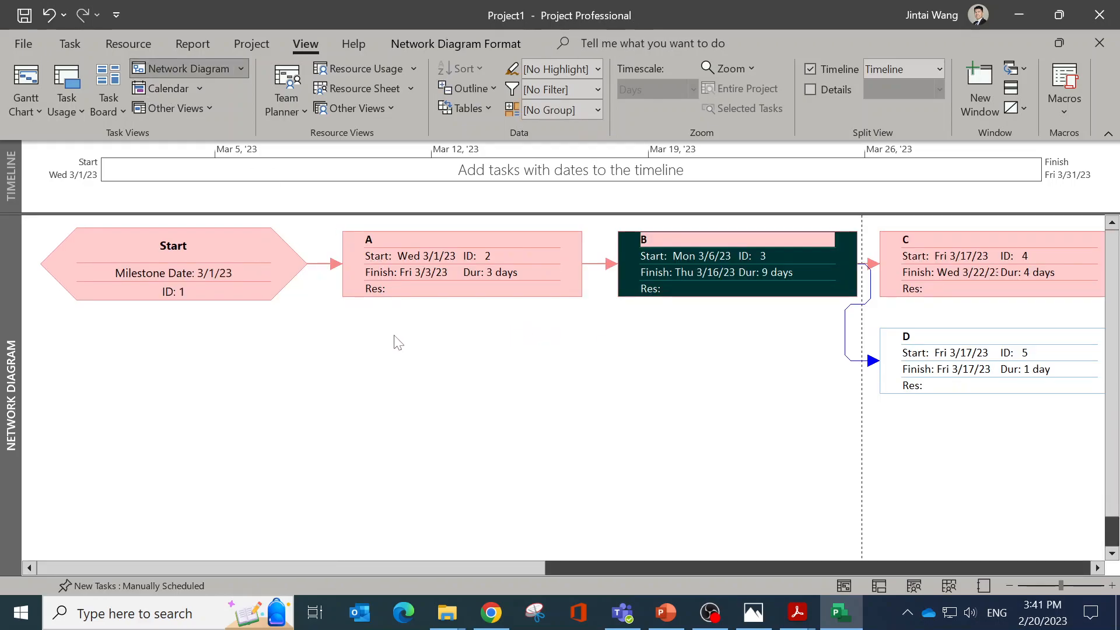
left_click_drag(525, 565, 1056, 535)
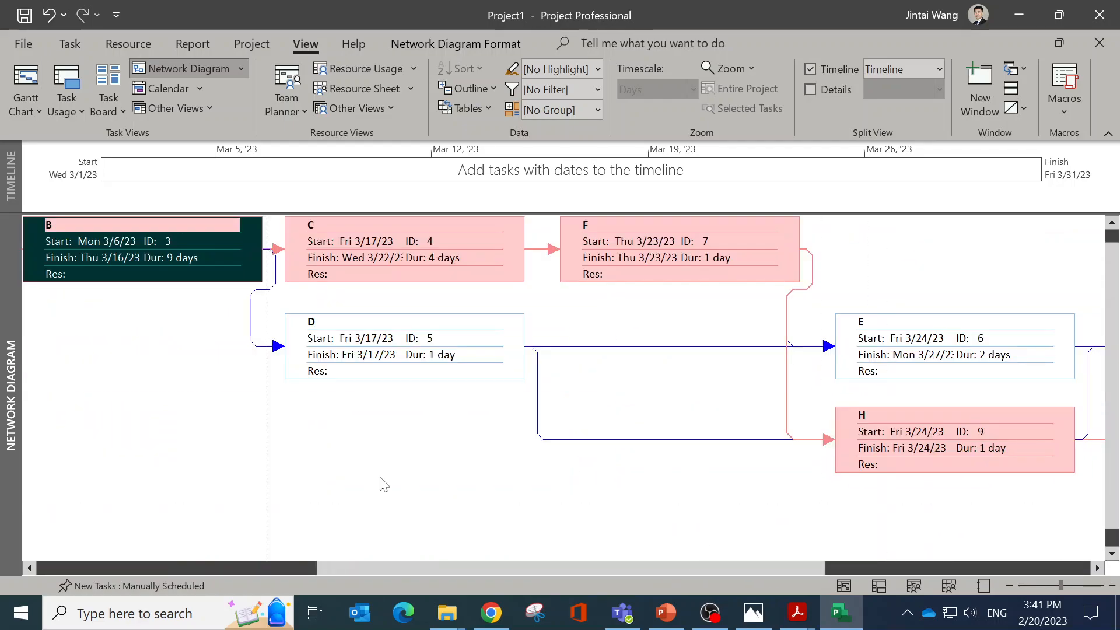
left_click(296, 564)
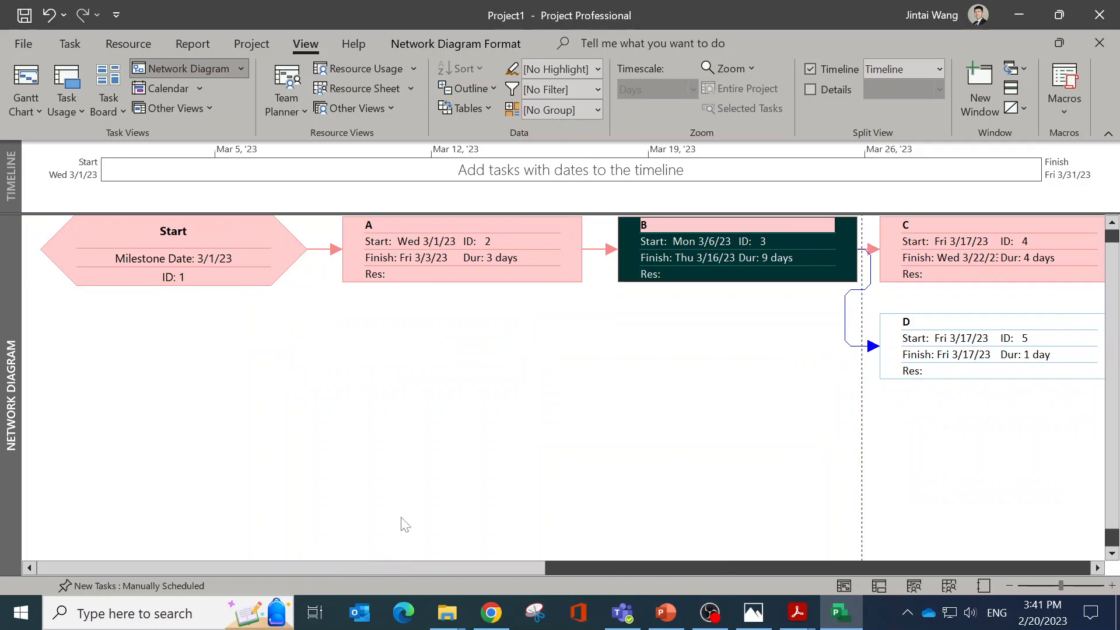
scroll(406, 525, "up", 1)
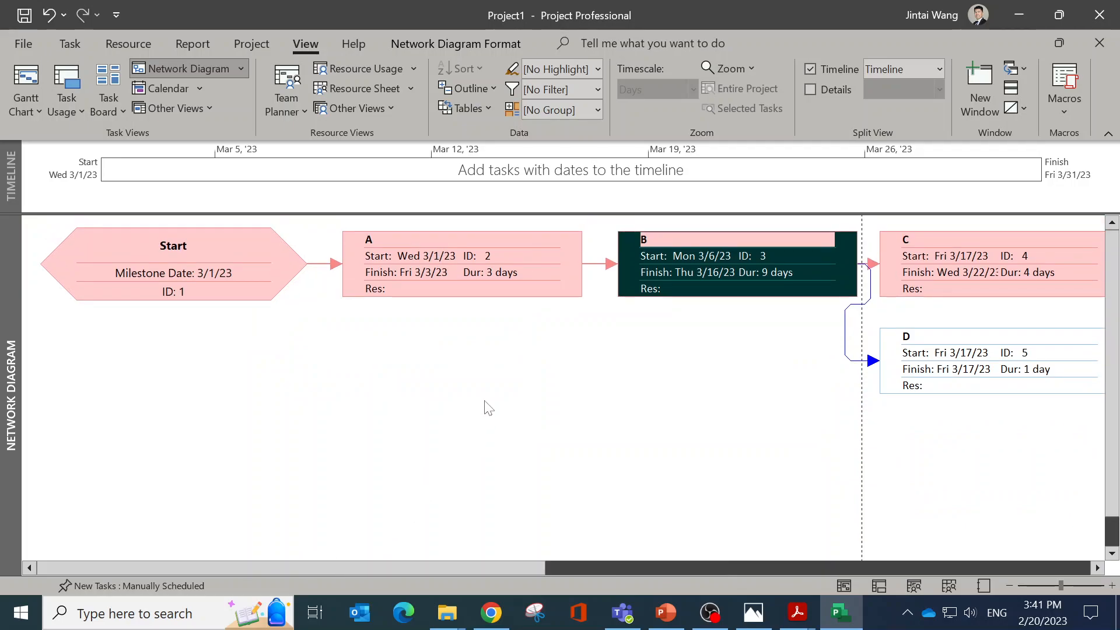
left_click_drag(521, 567, 839, 550)
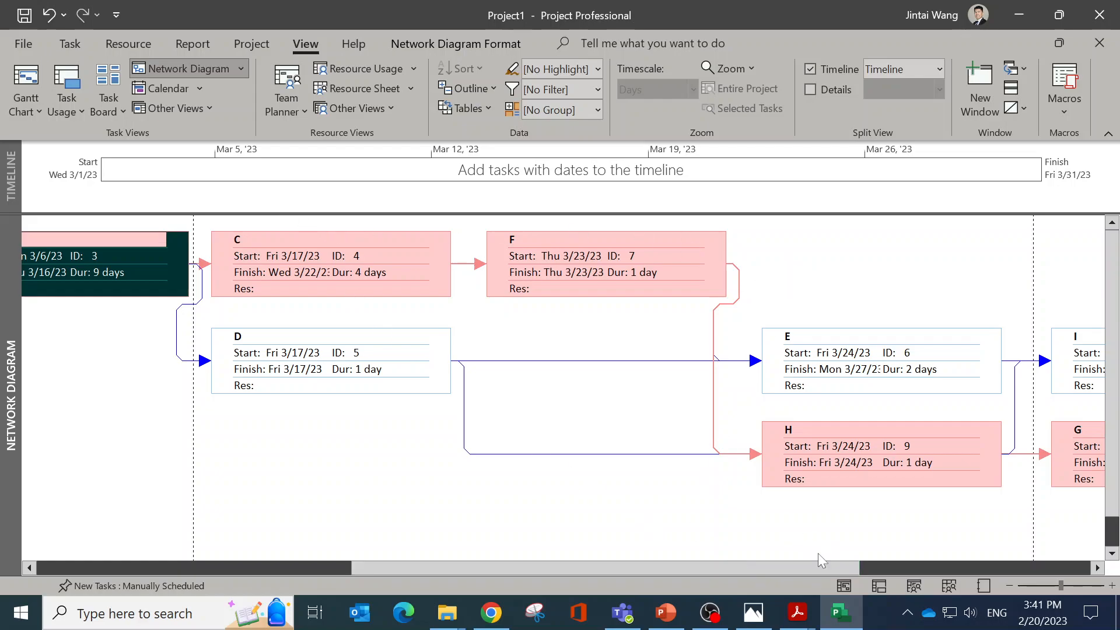
left_click_drag(824, 573, 1039, 567)
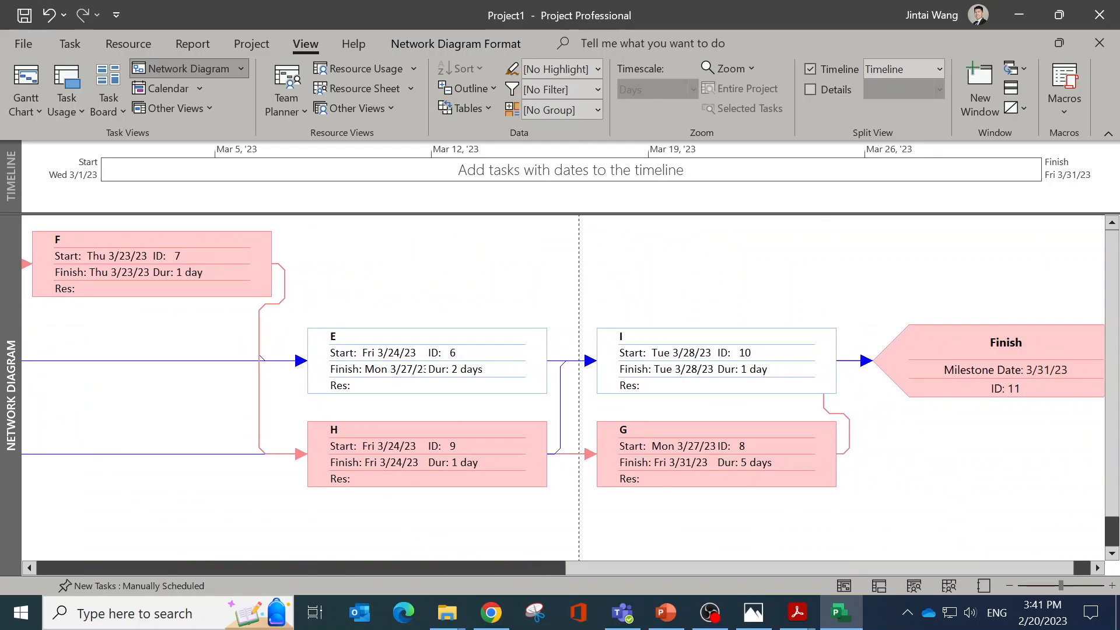